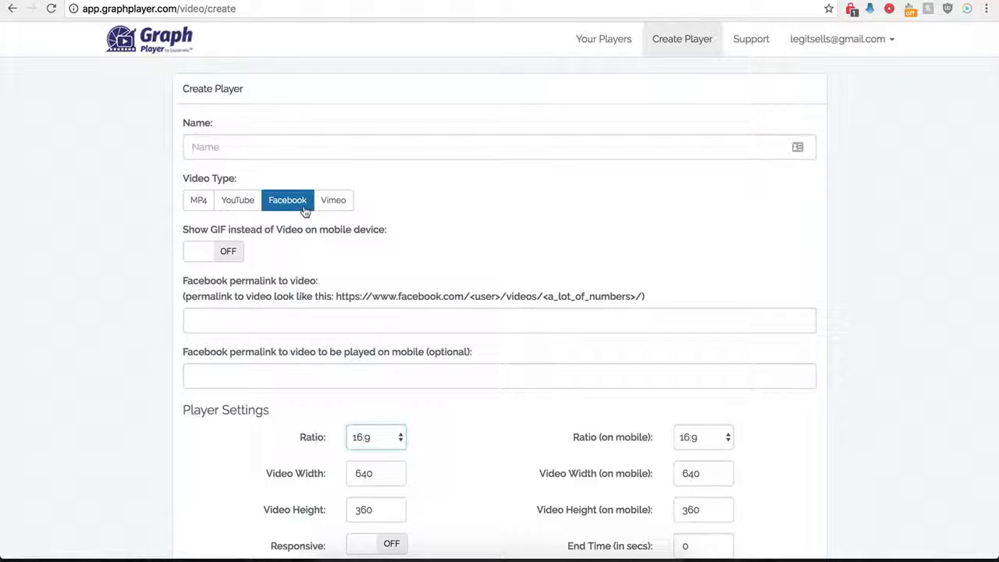
# Name the new player "Demo Name" and set its video type to Facebook.
pyautogui.scroll(-1, 176, 341)
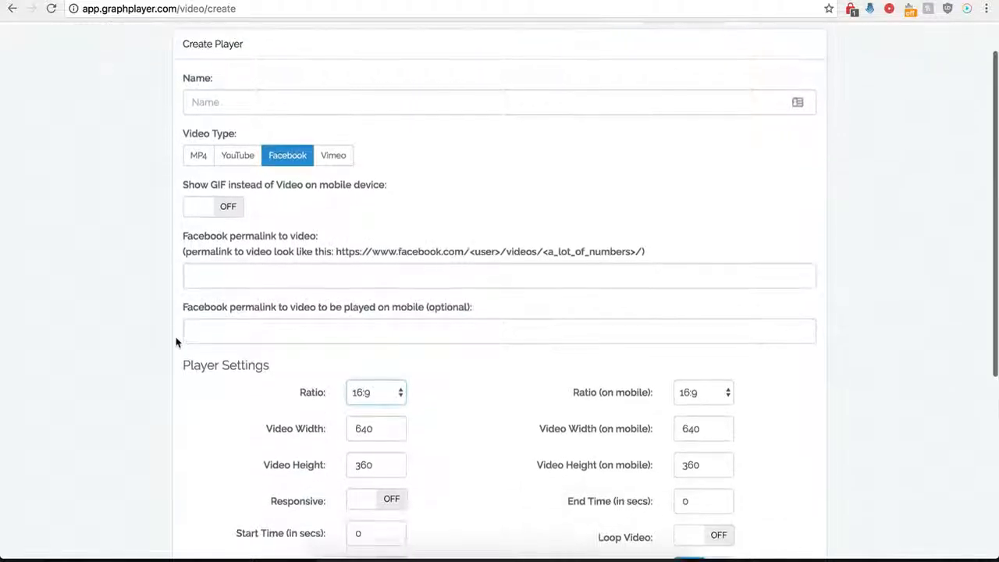
pyautogui.click(270, 100)
pyautogui.write('Demo Name')
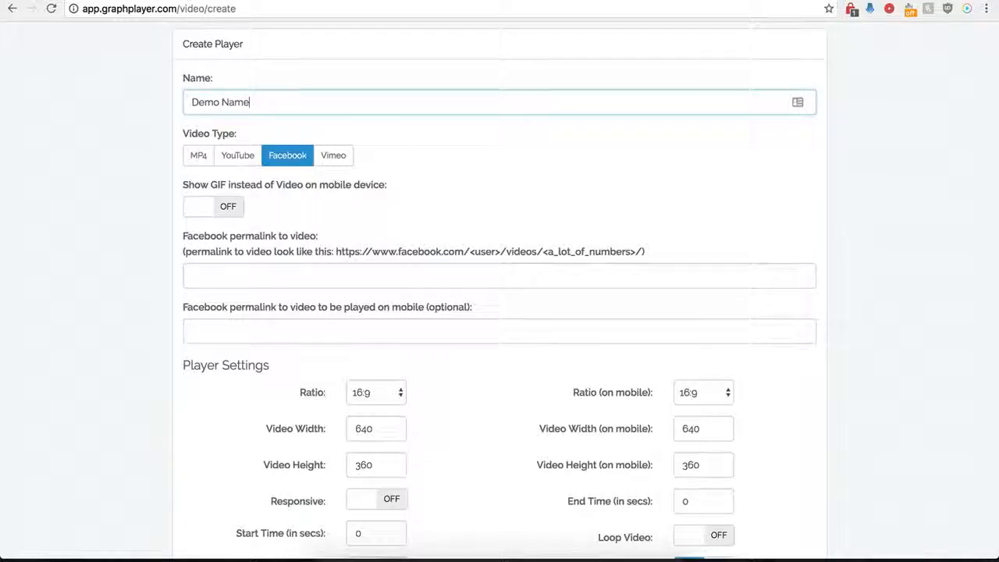
pyautogui.click(285, 159)
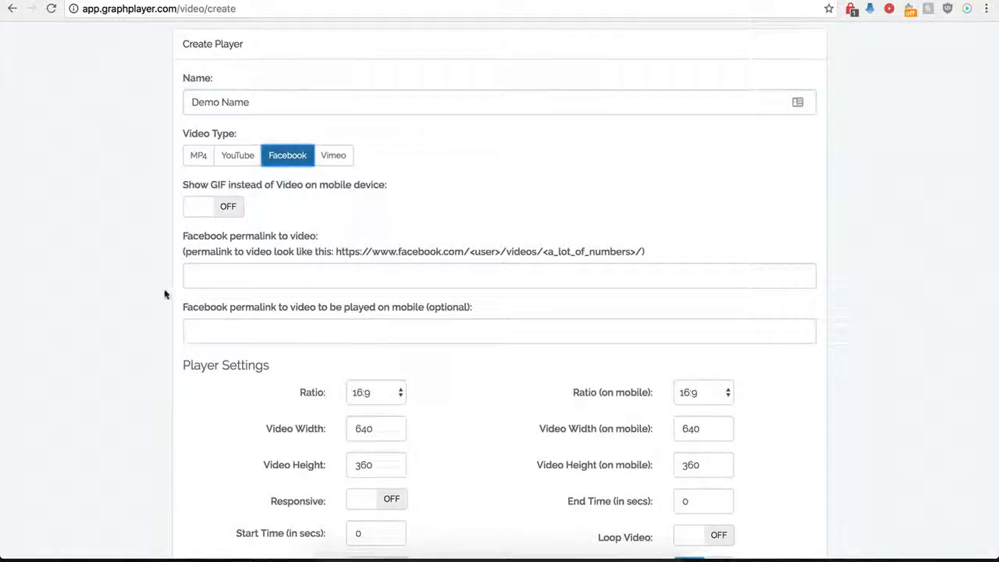
# Copy the Creative Cakes video's address from its Facebook page and paste it as the player's Facebook permalink to video.
pyautogui.scroll(-1, 170, 284)
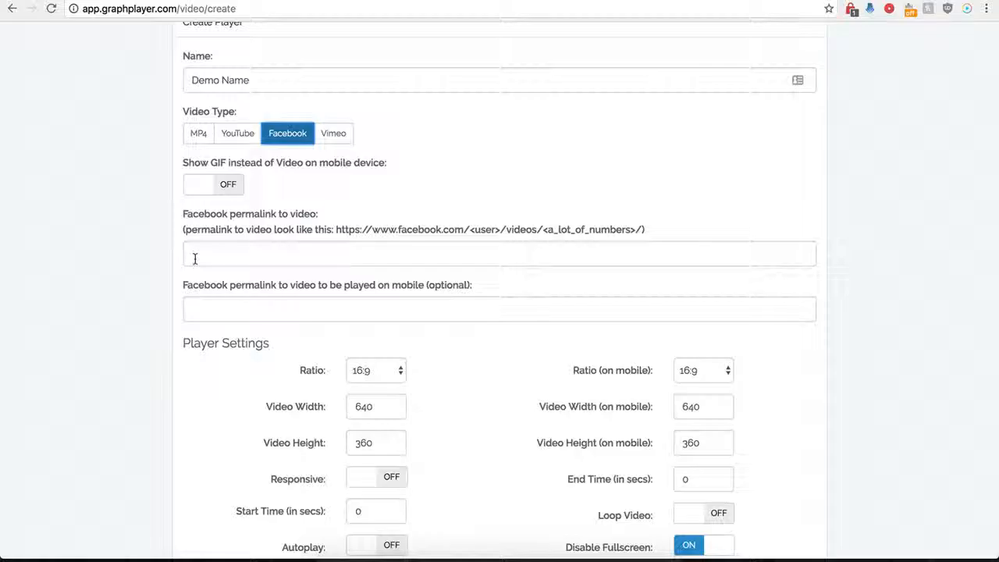
pyautogui.click(195, 258)
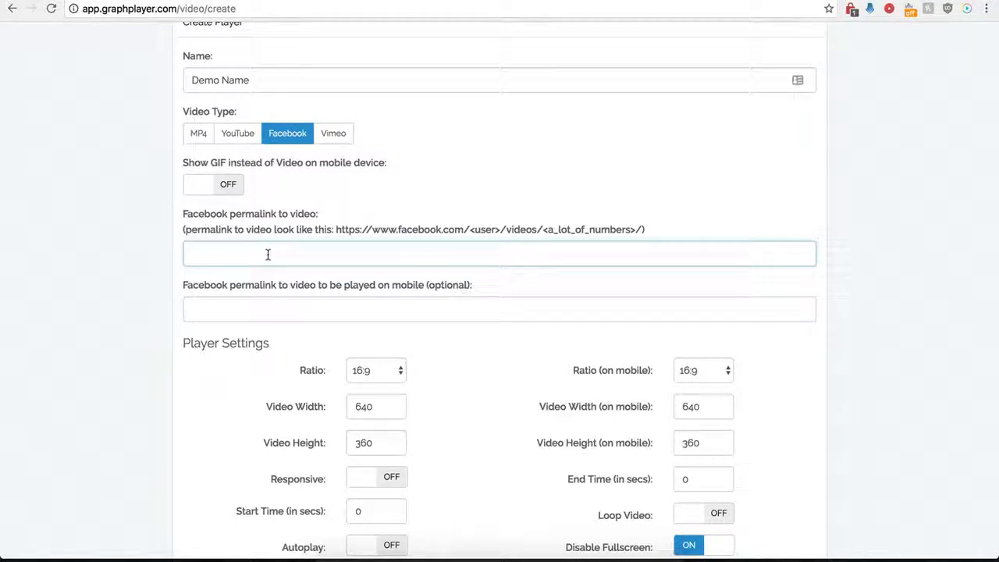
pyautogui.click(687, 1)
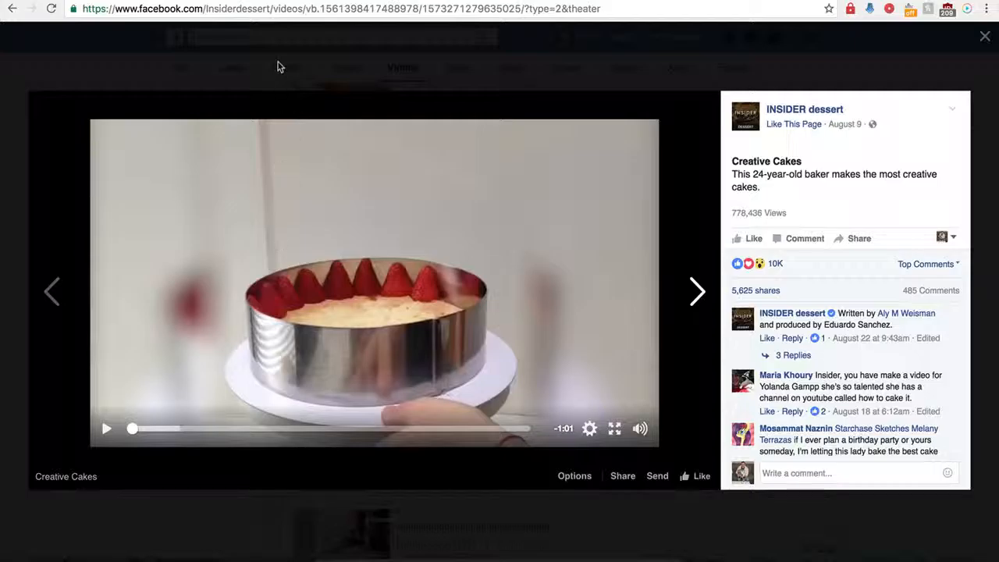
pyautogui.click(294, 15)
pyautogui.press('super+c')
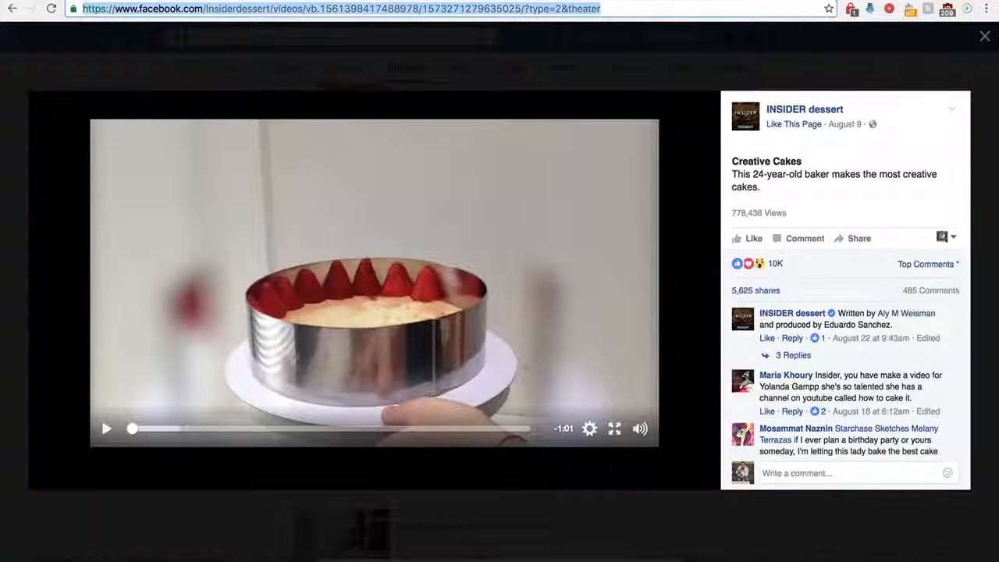
pyautogui.click(219, 1)
pyautogui.press('super+v')
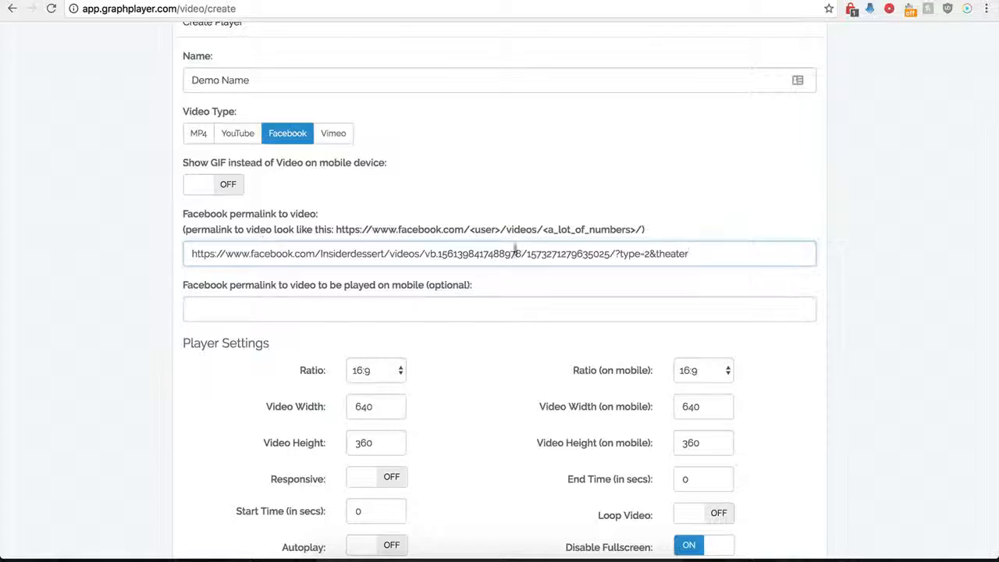
# Remove the trailing "?type=2&theater" from the Facebook video permalink.
pyautogui.moveTo(707, 253); pyautogui.dragTo(620, 254)
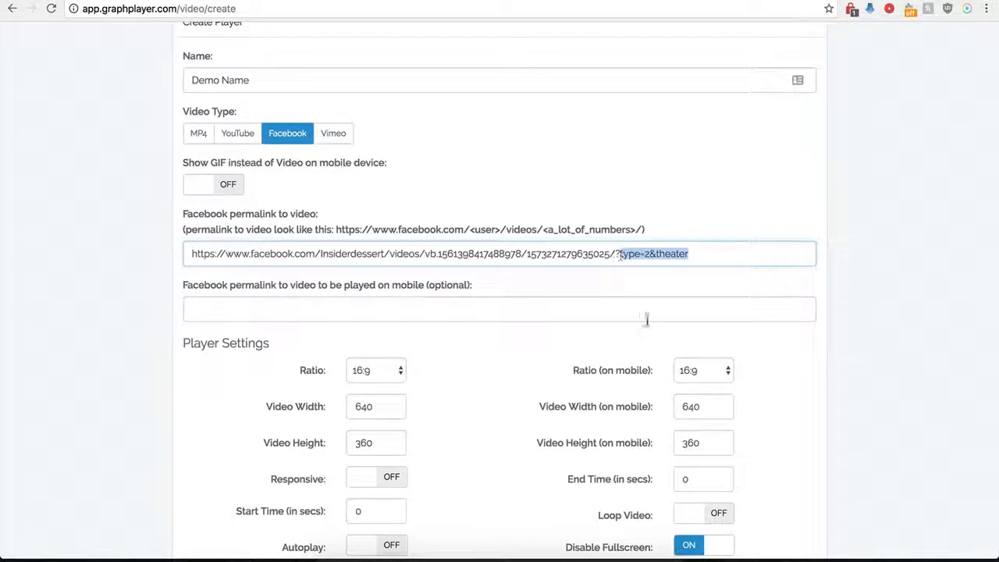
pyautogui.press('BackSpace')
pyautogui.press('BackSpace')
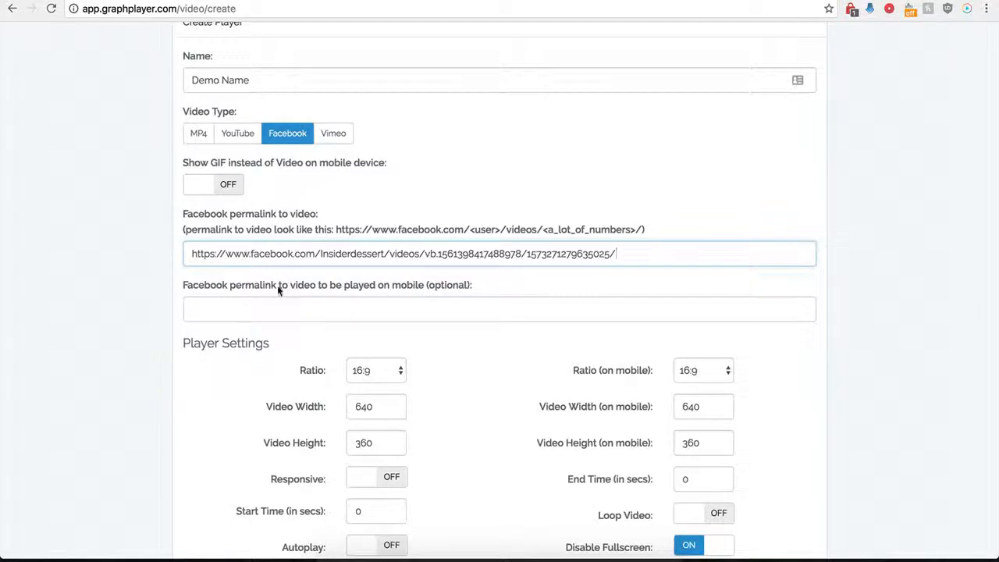
pyautogui.click(248, 312)
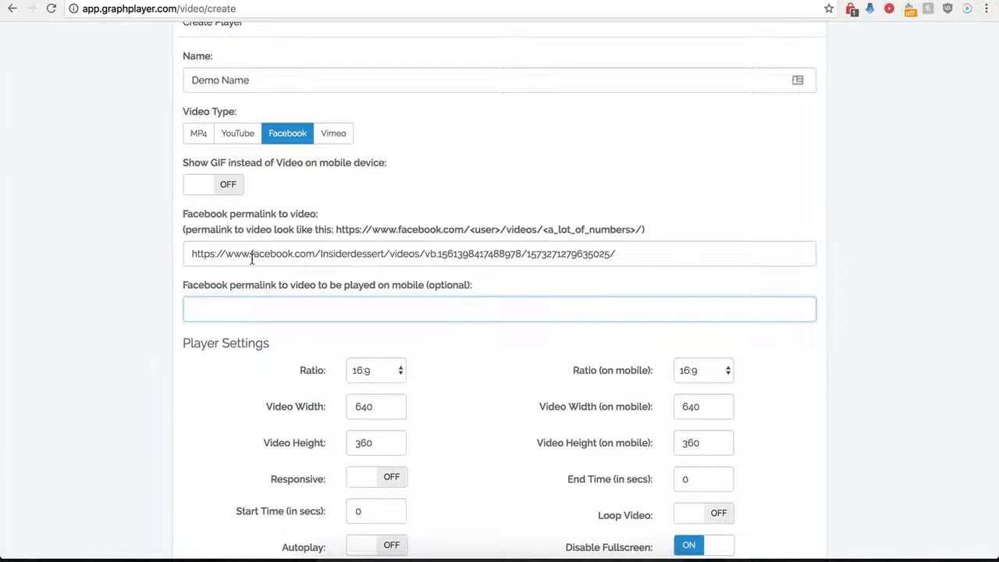
pyautogui.moveTo(282, 254); pyautogui.dragTo(435, 251)
pyautogui.press('Tab')
pyautogui.moveTo(215, 253); pyautogui.dragTo(442, 251)
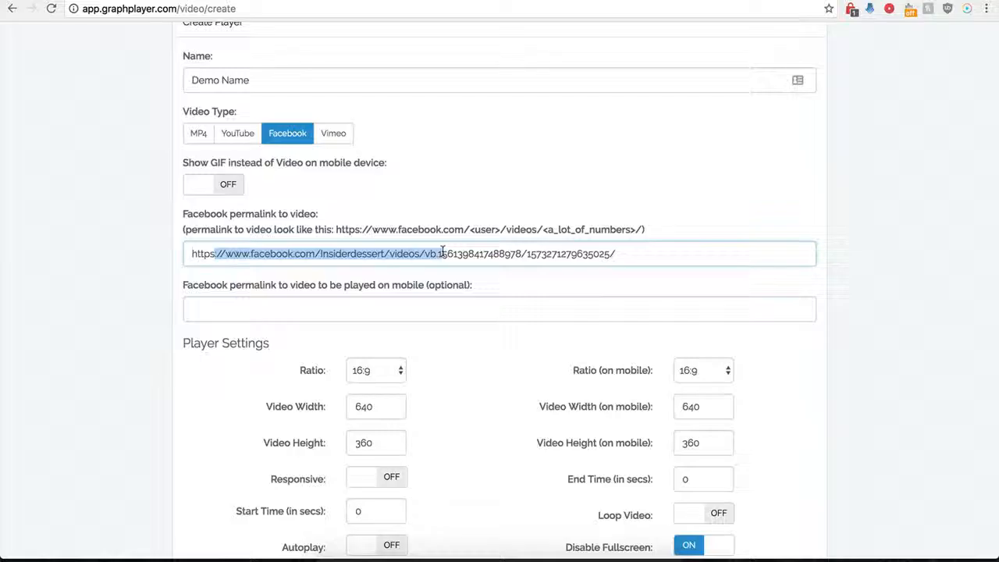
pyautogui.click(336, 309)
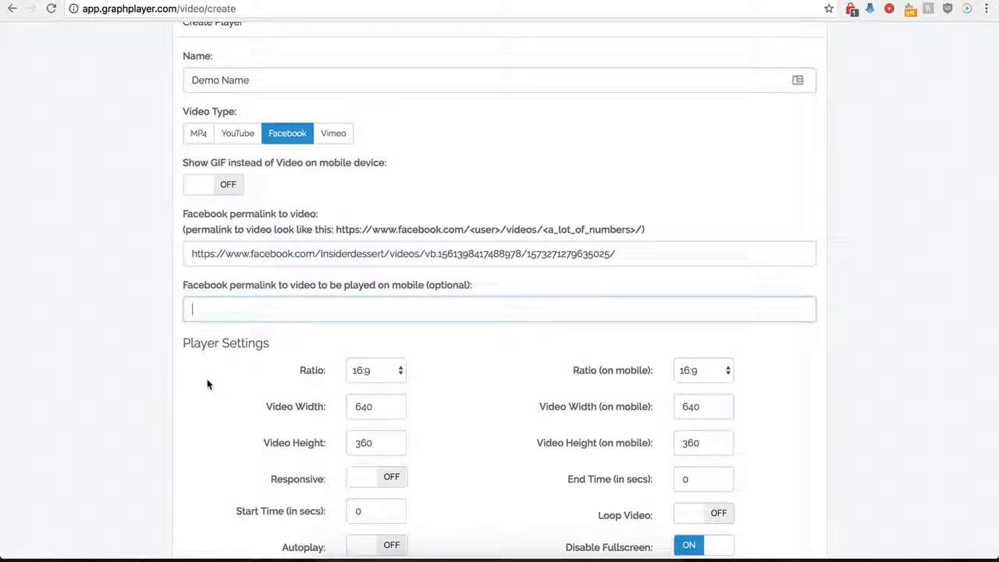
# Check the available ratio options for the desktop and mobile player, keeping 16:9 for both.
pyautogui.scroll(-1, 209, 383)
pyautogui.scroll(-4, 207, 384)
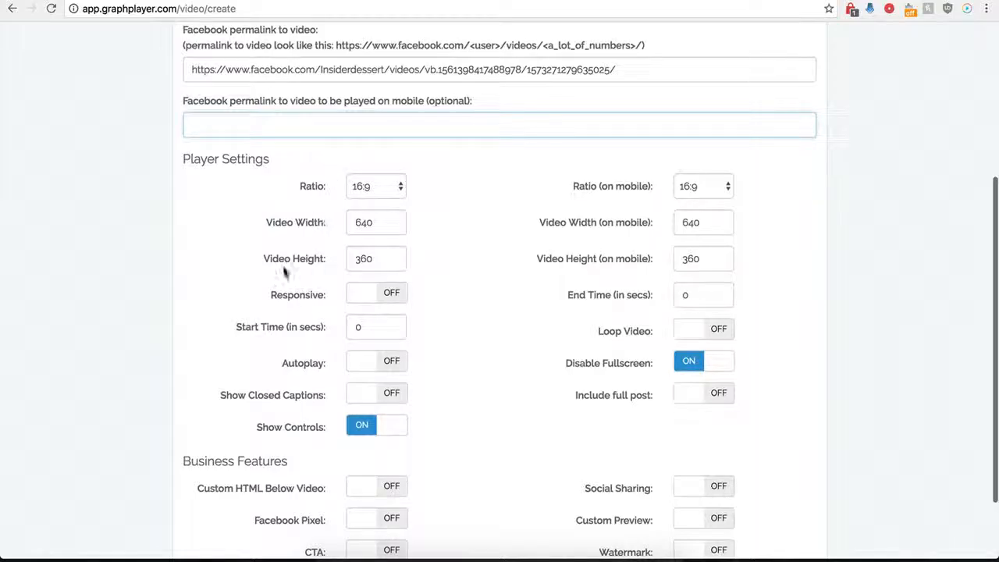
pyautogui.click(393, 188)
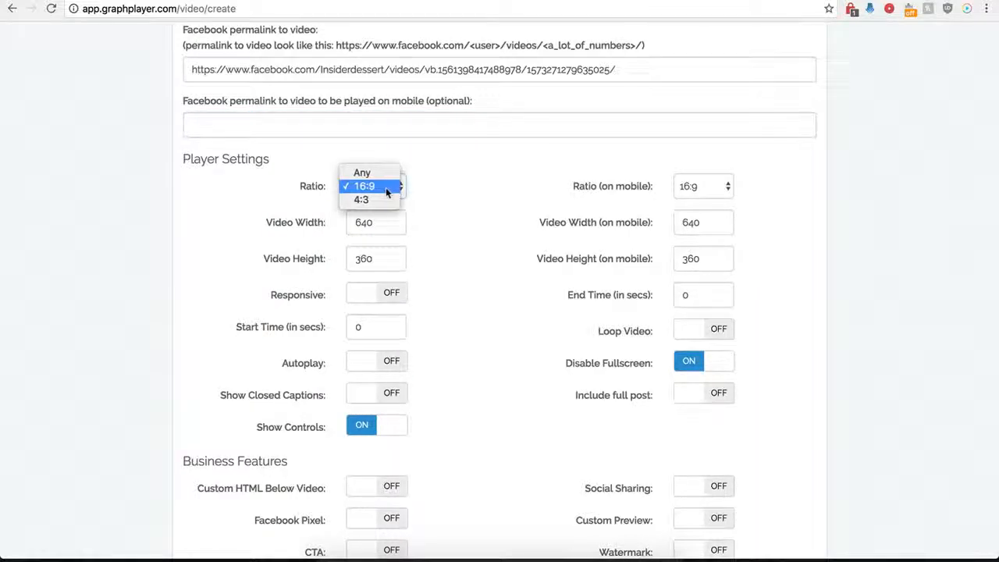
pyautogui.click(373, 189)
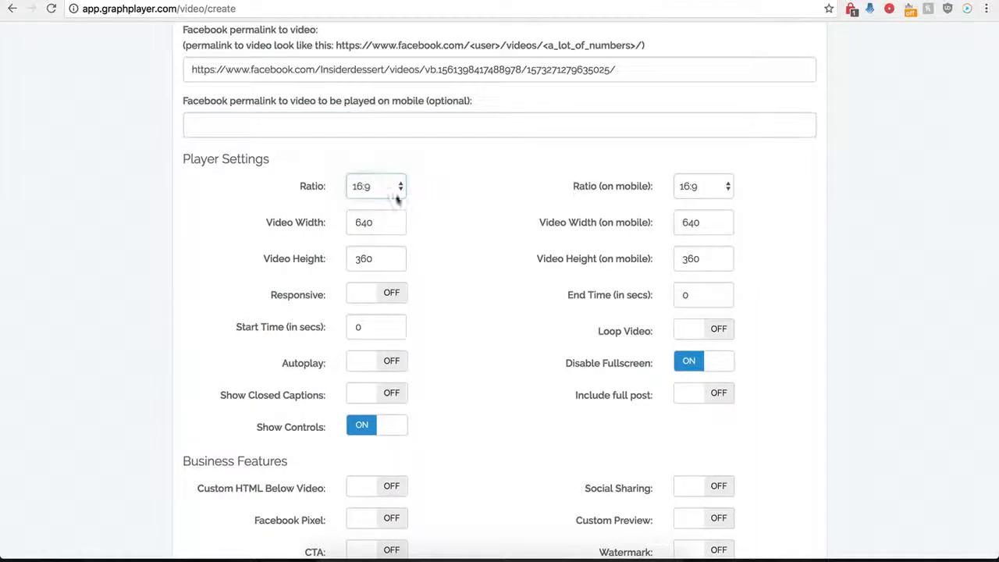
pyautogui.click(710, 190)
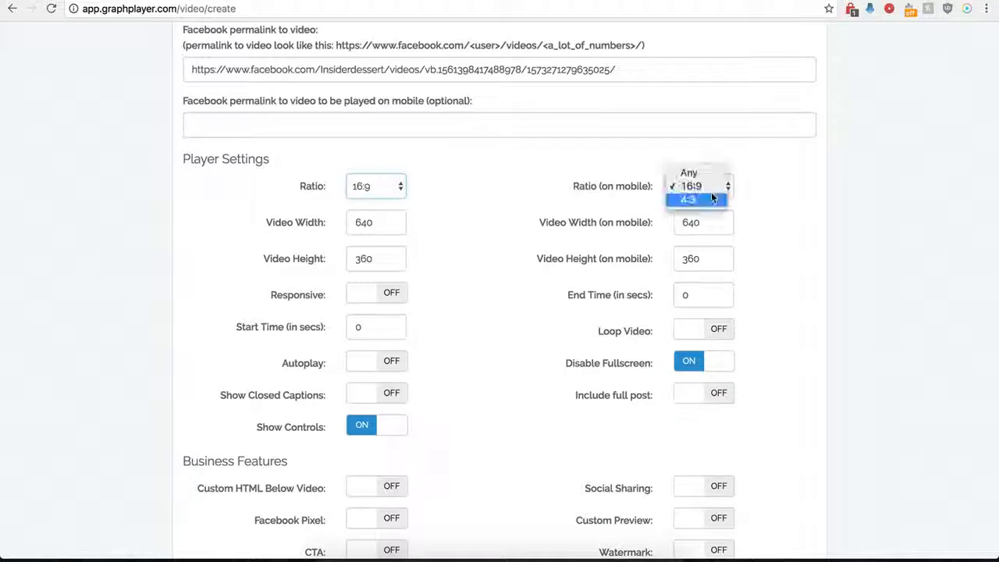
pyautogui.click(570, 187)
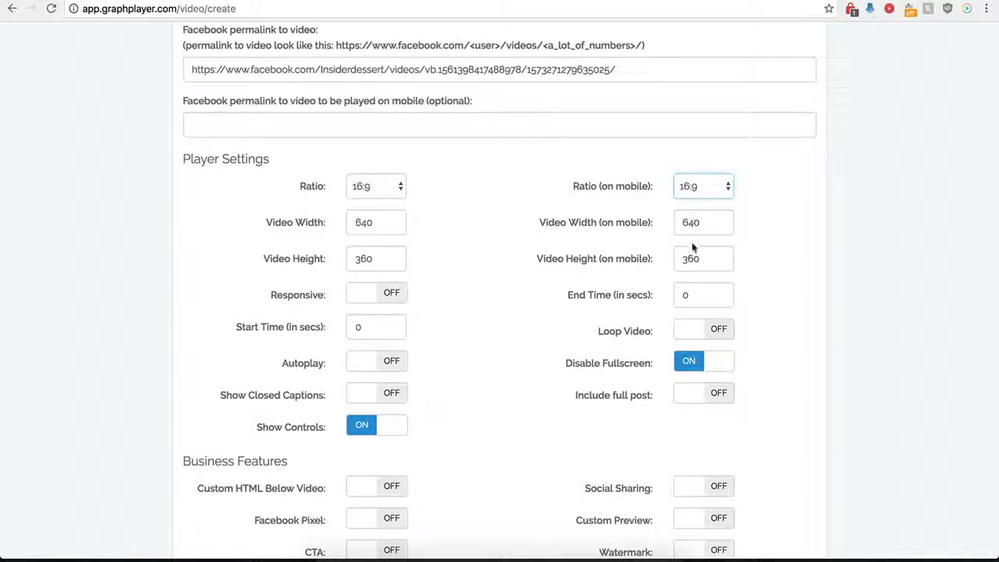
# Turn on the Responsive setting to try its aspect and scale options, and switch it back off.
pyautogui.click(402, 294)
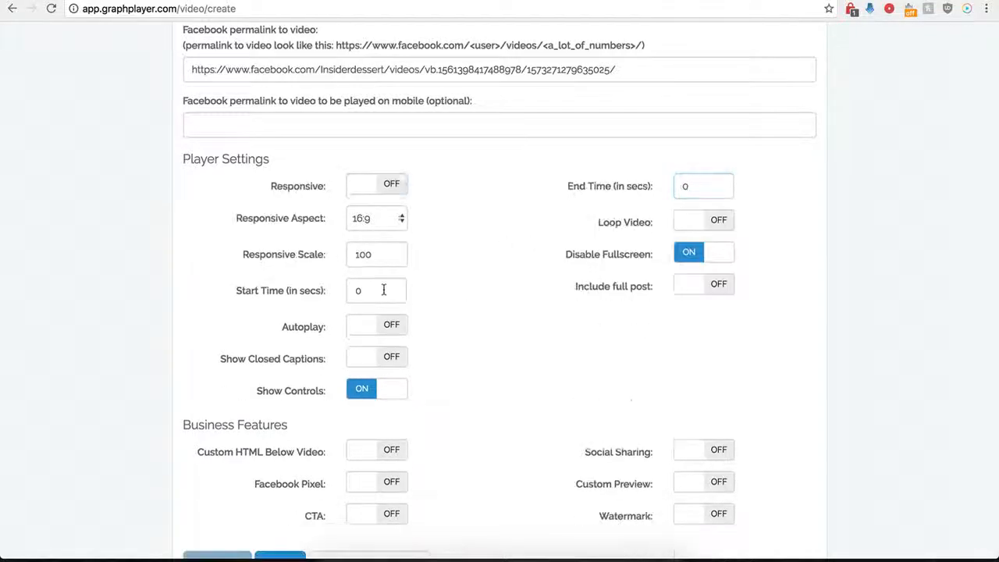
pyautogui.click(358, 185)
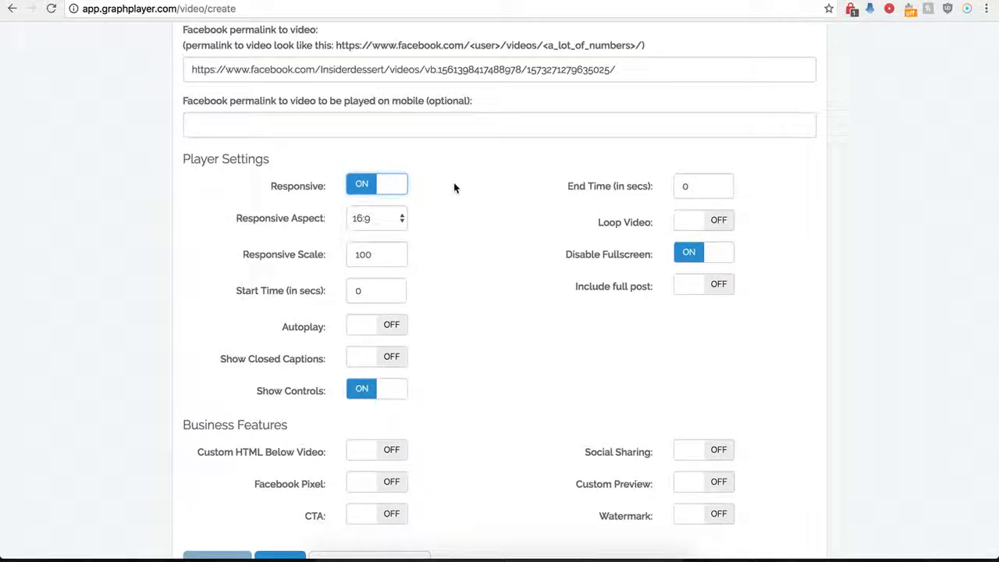
pyautogui.click(362, 195)
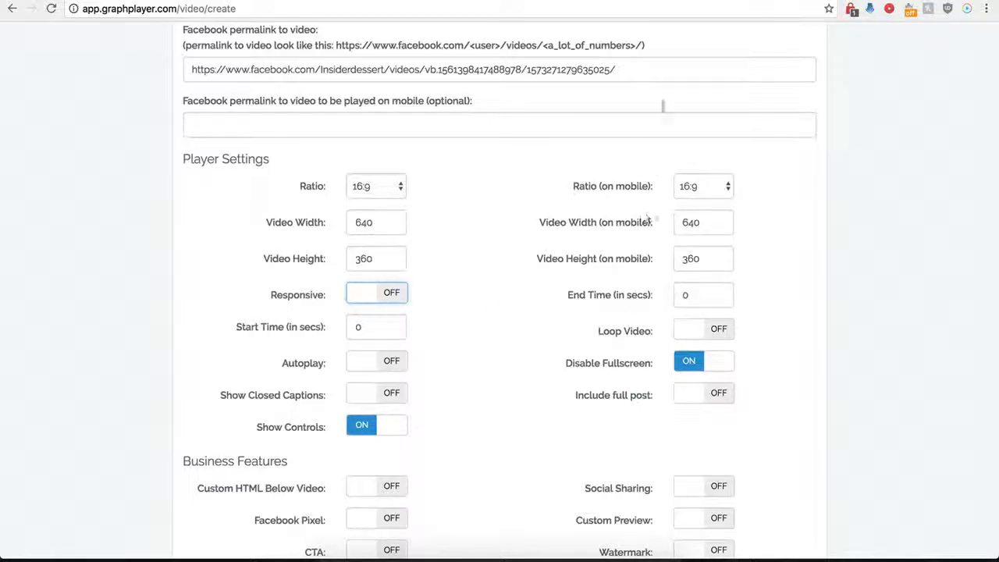
# Set the video's start time to 1 second and its end time to 30 seconds.
pyautogui.click(728, 1)
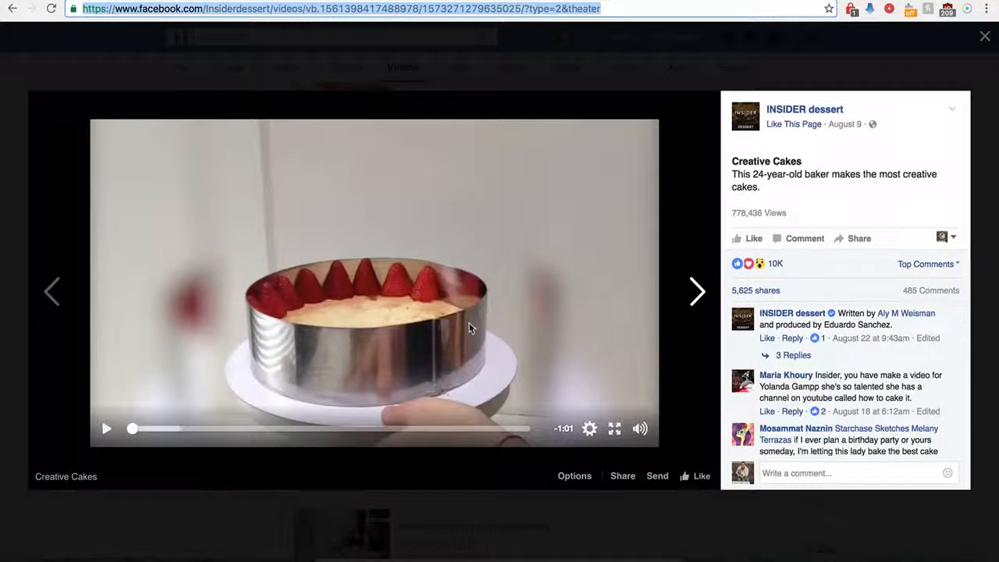
pyautogui.click(499, 1)
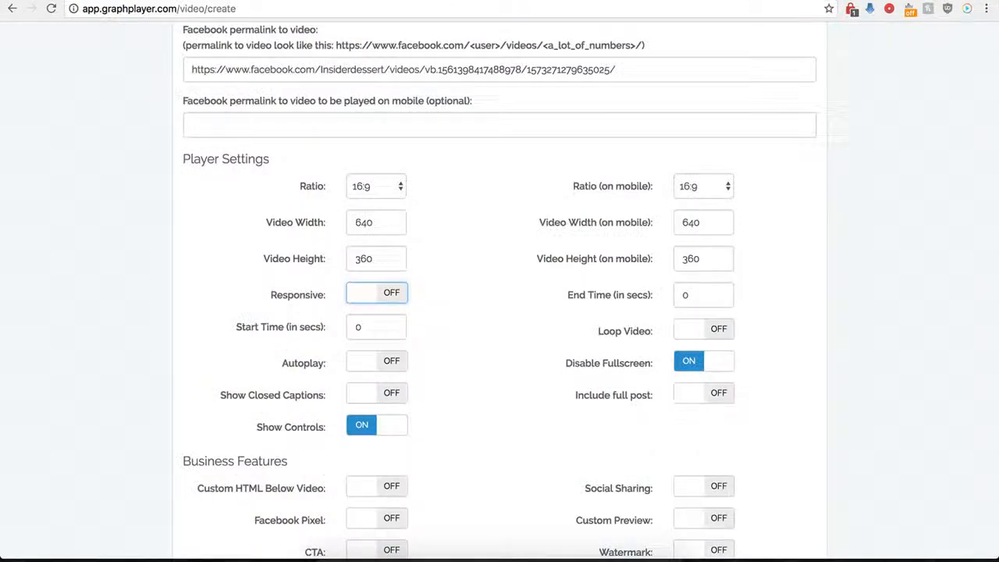
pyautogui.click(374, 330)
pyautogui.doubleClick(370, 333)
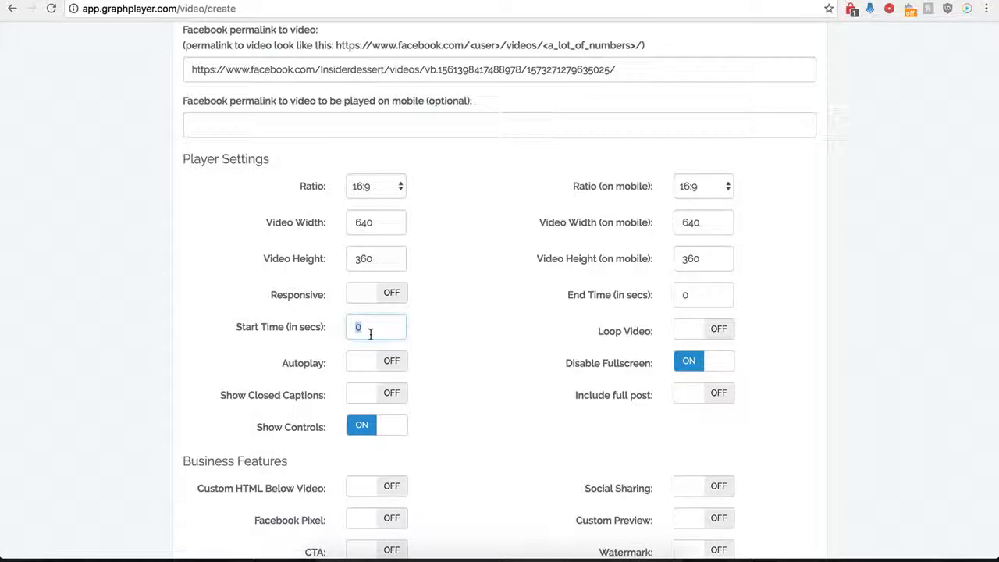
pyautogui.write('1')
pyautogui.doubleClick(677, 295)
pyautogui.write('30')
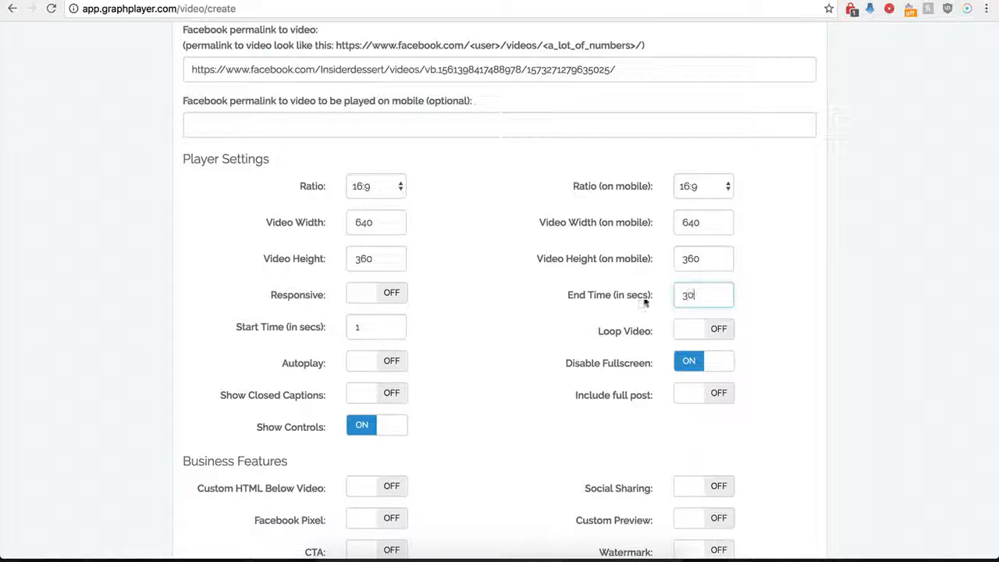
pyautogui.click(492, 320)
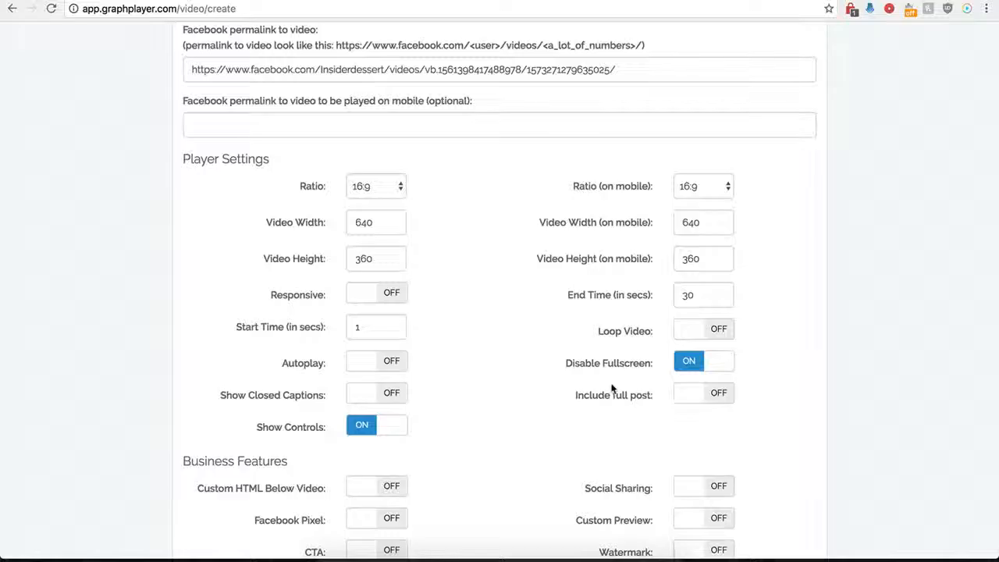
# Try the Include full post setting by turning it on and back off.
pyautogui.scroll(1, 517, 341)
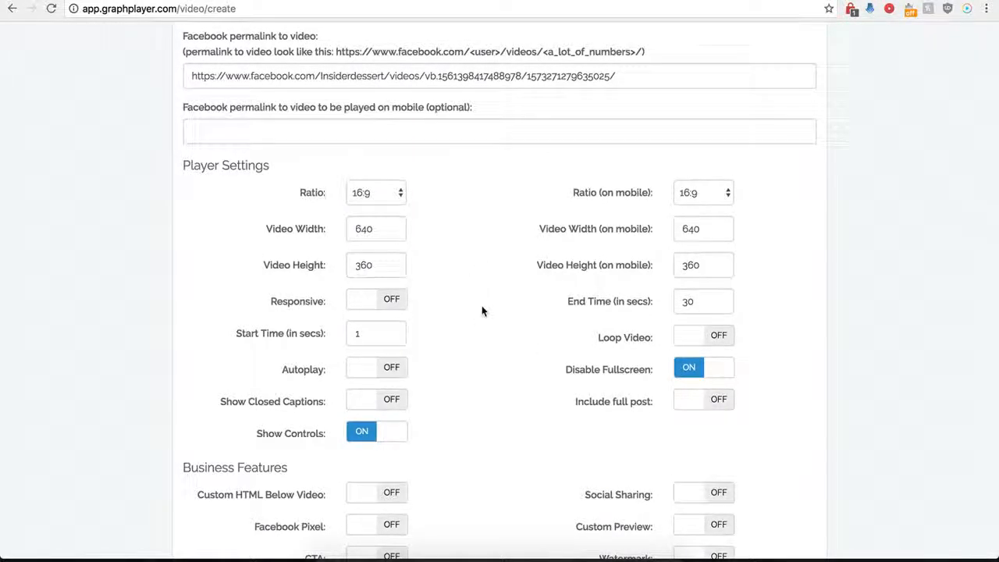
pyautogui.click(711, 404)
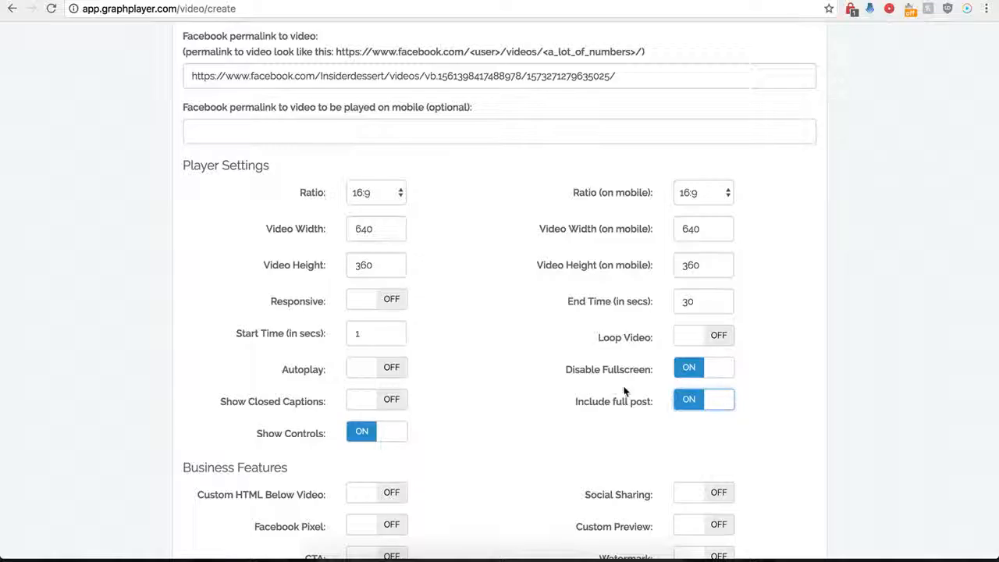
pyautogui.click(684, 401)
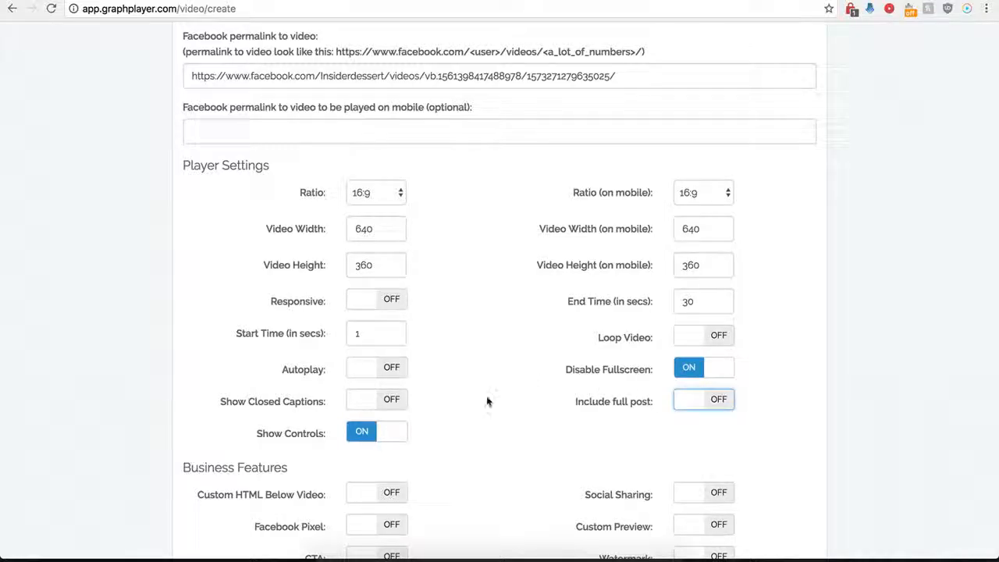
# Save the player and copy the full secure embed code generated for it.
pyautogui.scroll(-3, 486, 399)
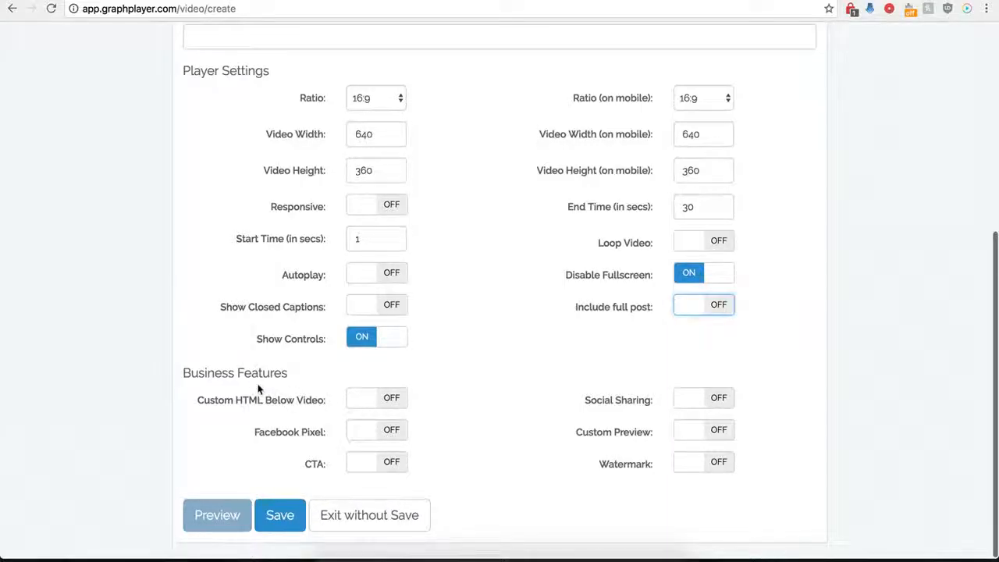
pyautogui.click(279, 514)
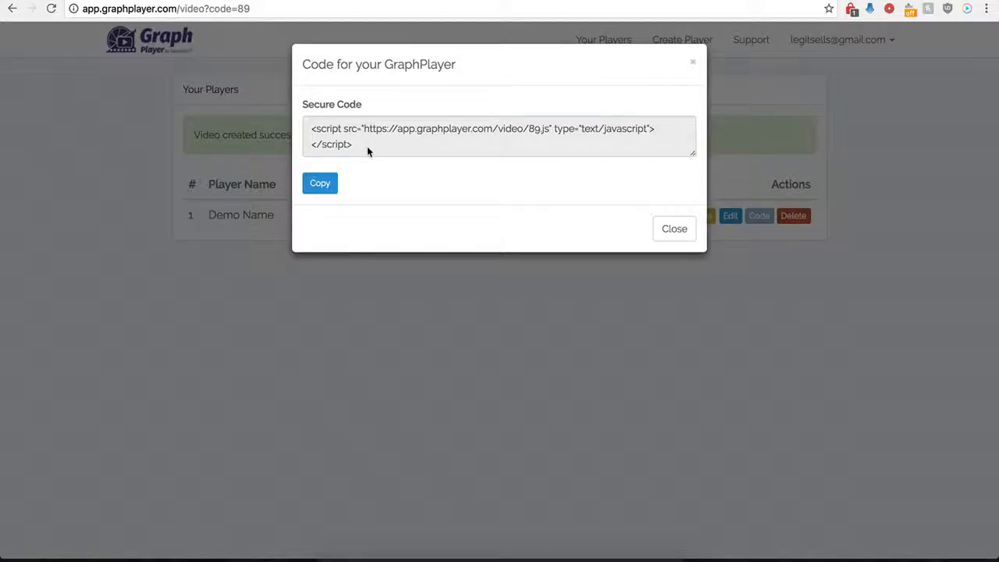
pyautogui.moveTo(367, 146); pyautogui.dragTo(312, 134)
pyautogui.press('super+c')
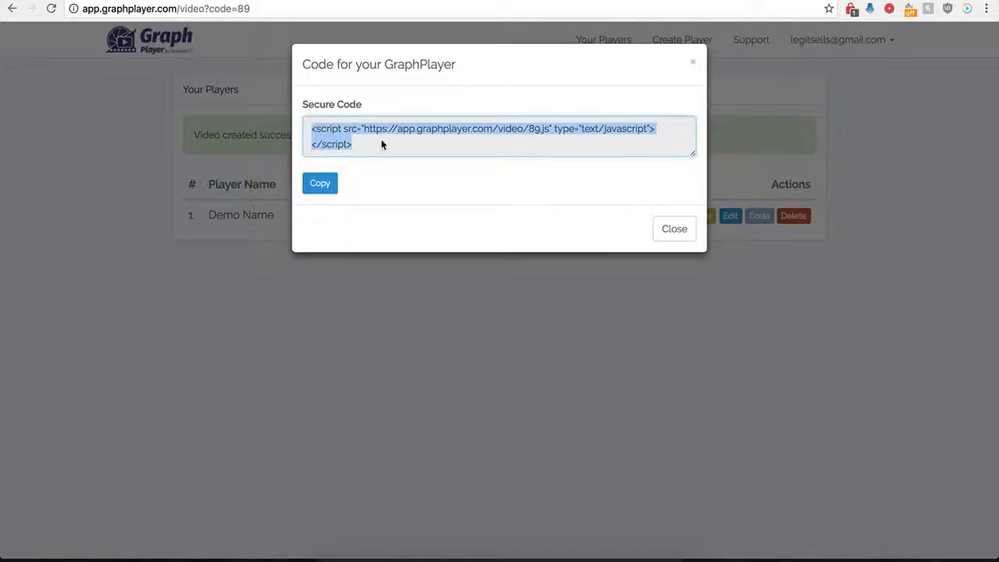
# Switch to the WordPress editor, paste the embed code into the empty "Hello world!" post body and update the post.
pyautogui.click(258, 1)
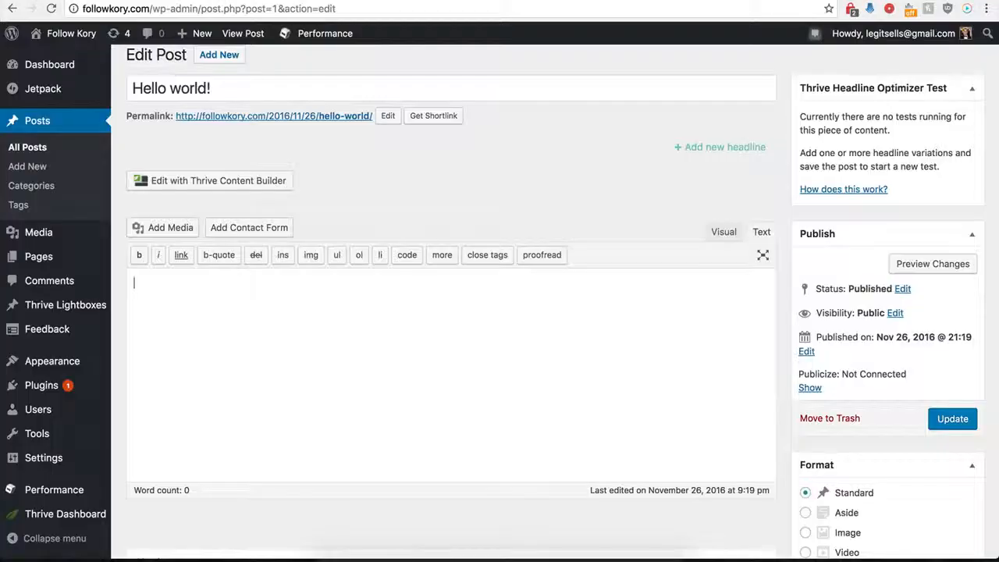
pyautogui.click(253, 337)
pyautogui.press('super+v')
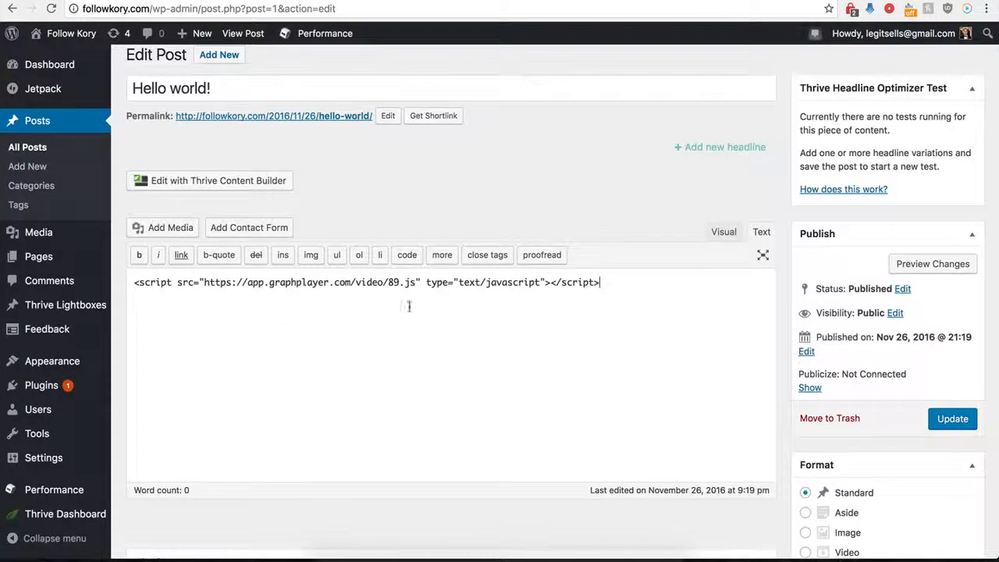
pyautogui.click(955, 424)
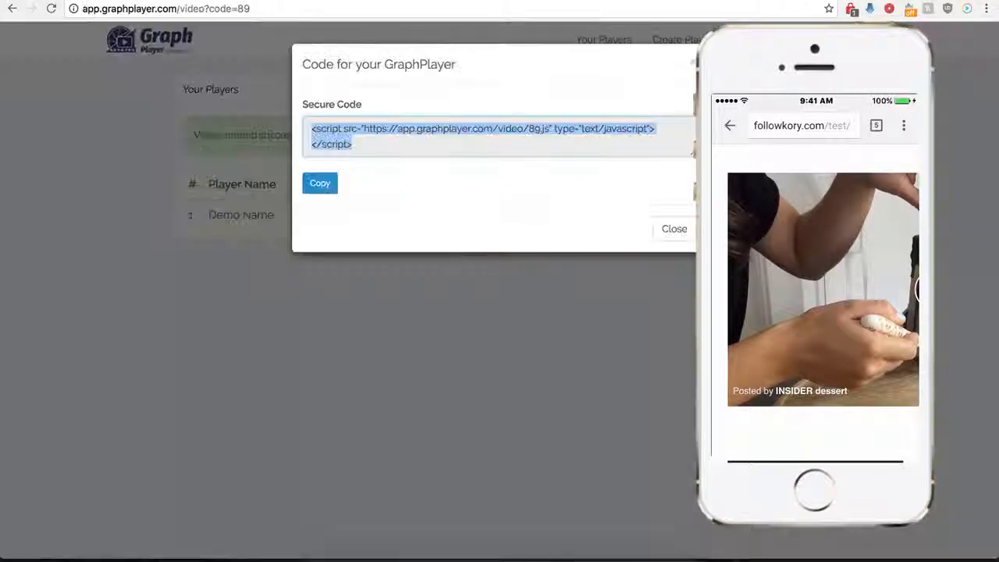
# Close the embed code, reopen the Demo Name player's settings and turn on showing a GIF instead of the video on mobile devices.
pyautogui.click(663, 239)
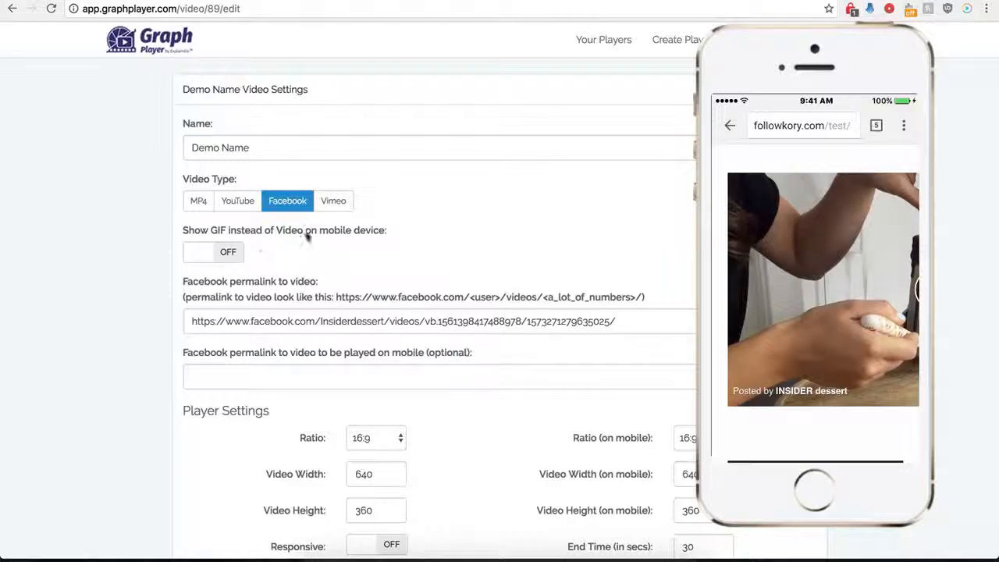
pyautogui.click(230, 251)
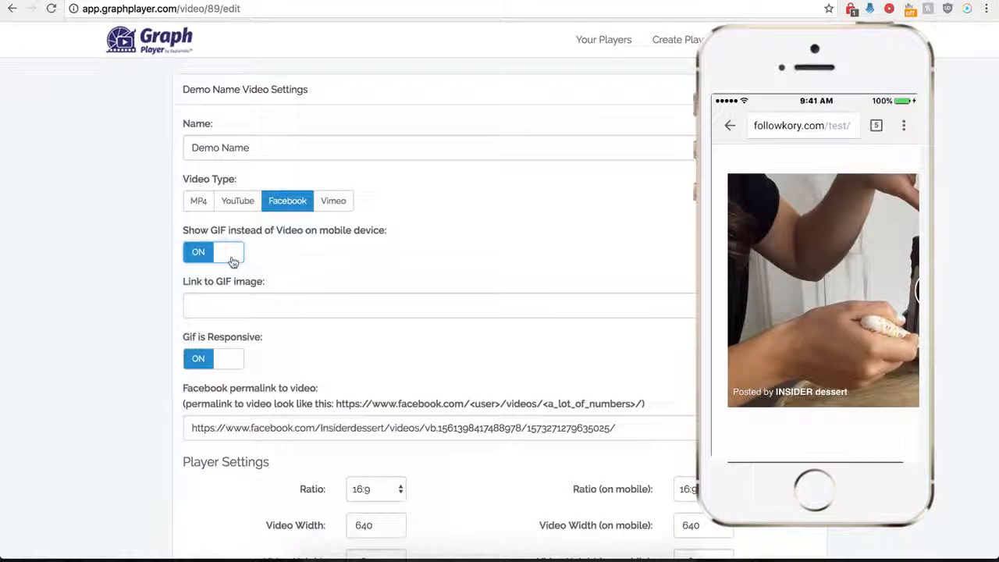
pyautogui.click(233, 304)
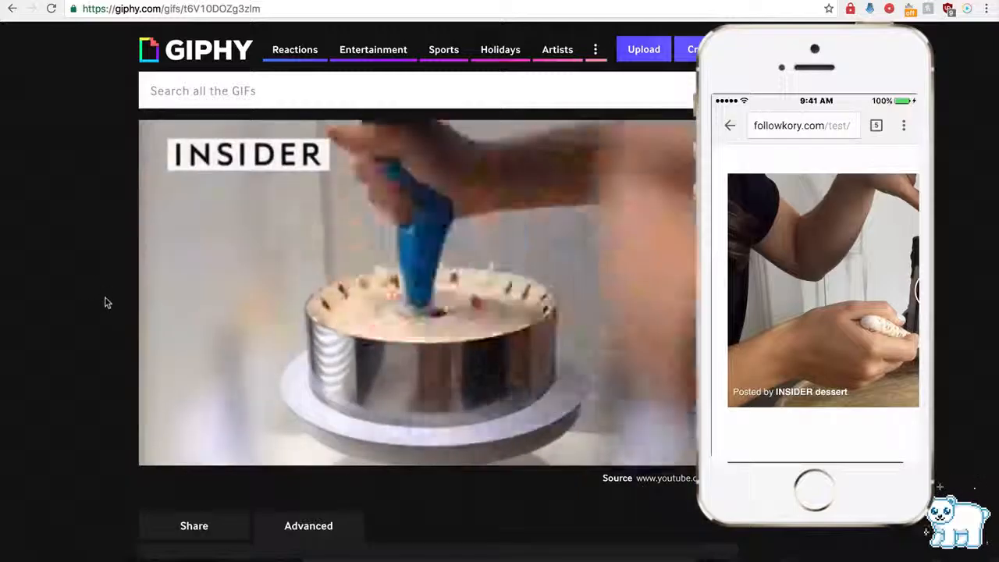
# Switch to the cake GIF's Giphy page and copy its direct GIF download link.
pyautogui.scroll(-2, 104, 317)
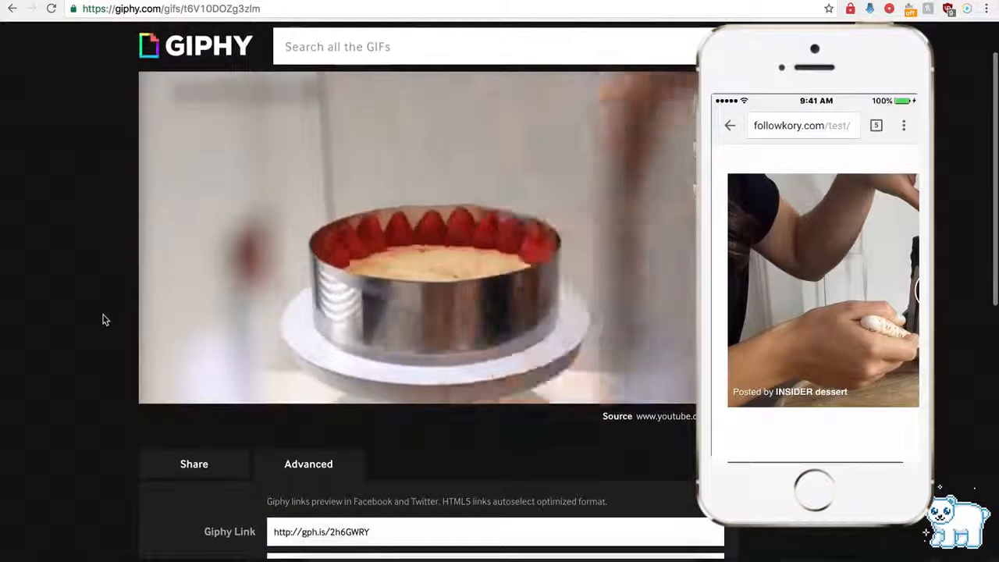
pyautogui.scroll(-3, 254, 349)
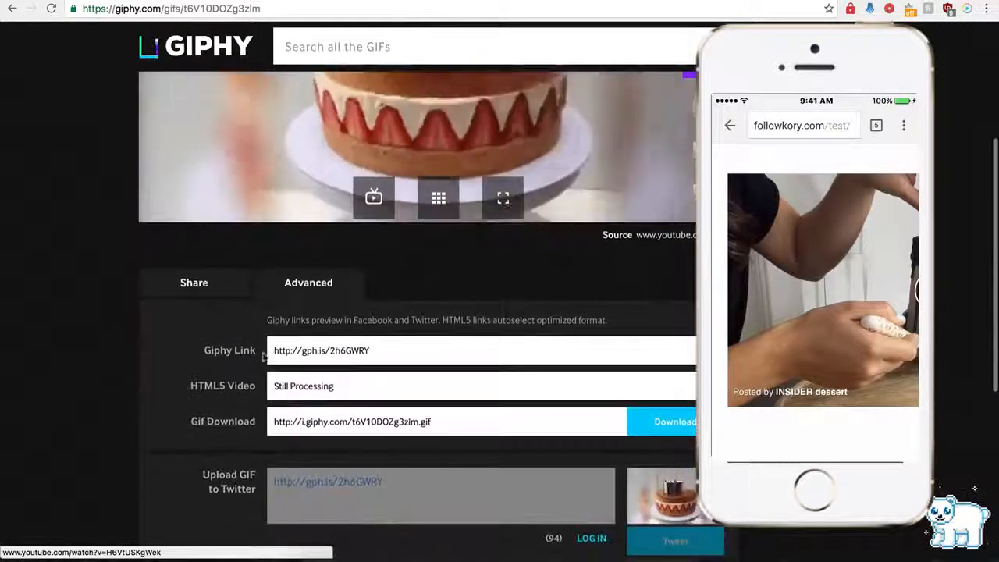
pyautogui.click(308, 351)
pyautogui.hotkey('ctrl', 'c')
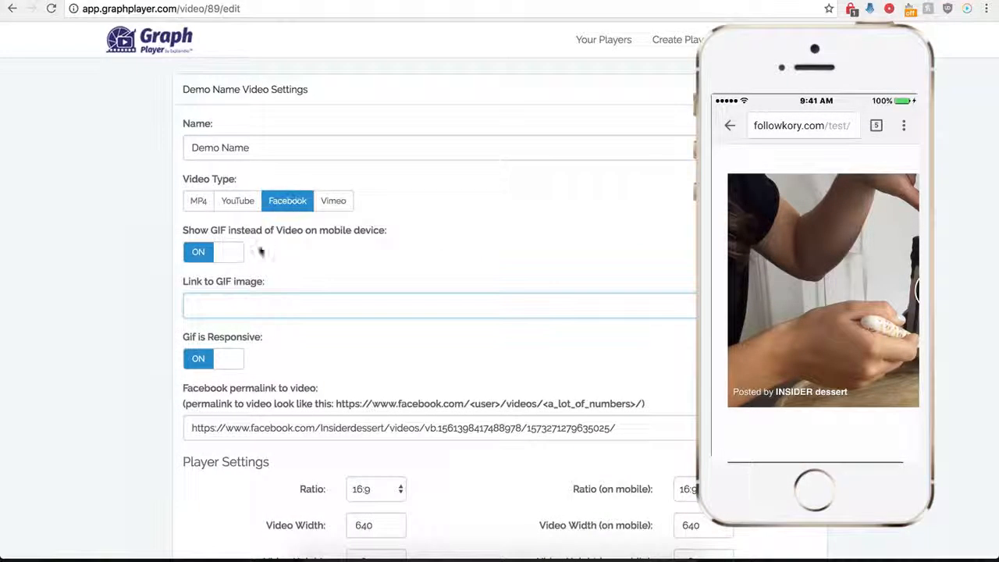
pyautogui.click(257, 303)
pyautogui.hotkey('ctrl', 'v')
pyautogui.scroll(-5, 148, 385)
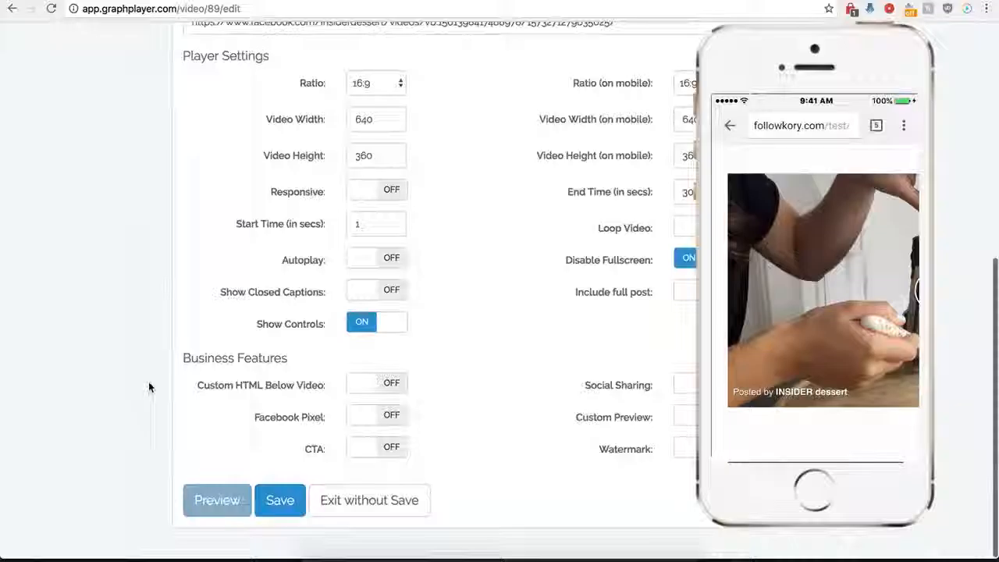
pyautogui.click(279, 515)
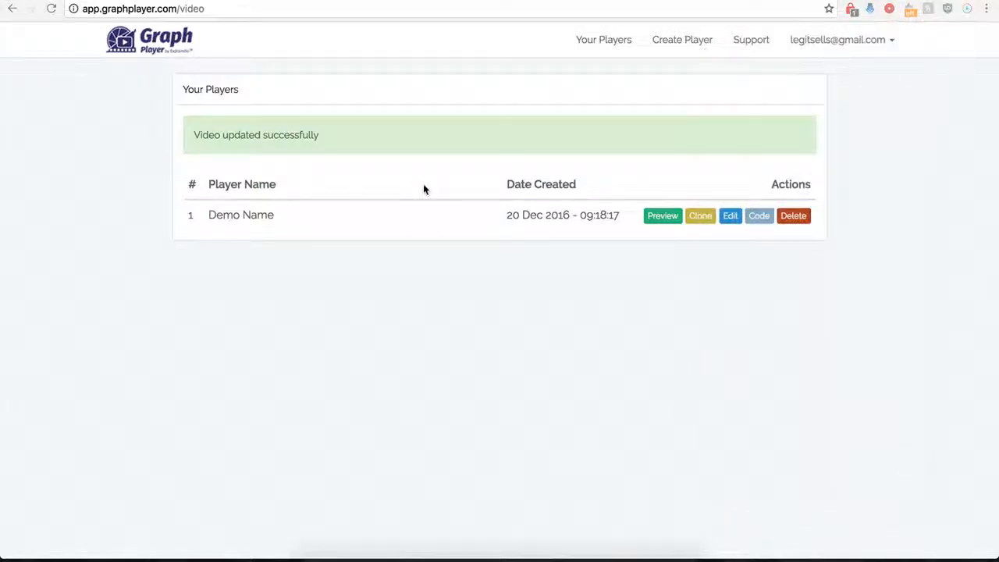
# Edit the Demo Name player again, turn on Include full post and save the player.
pyautogui.click(729, 218)
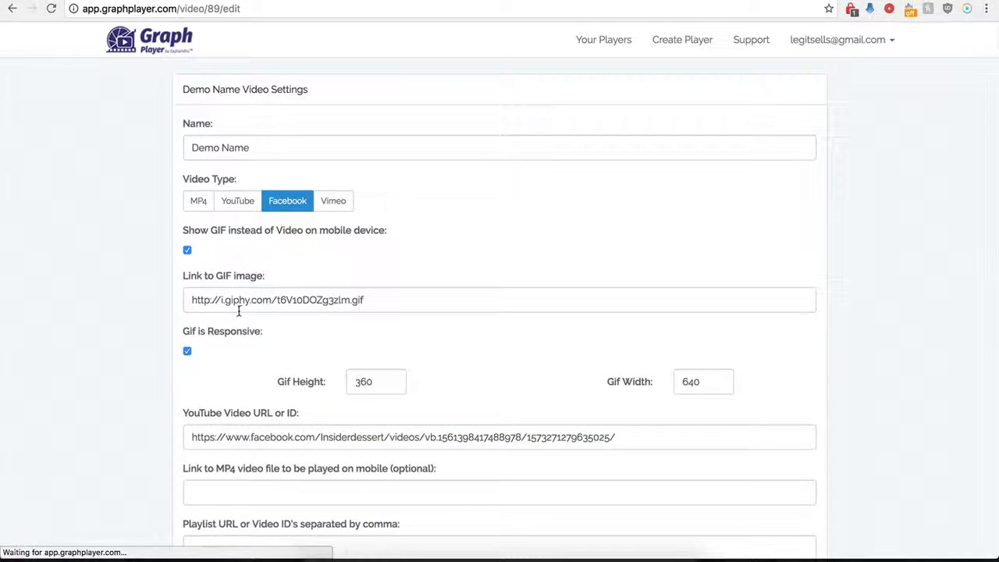
pyautogui.scroll(-2, 166, 378)
pyautogui.scroll(-10, 166, 377)
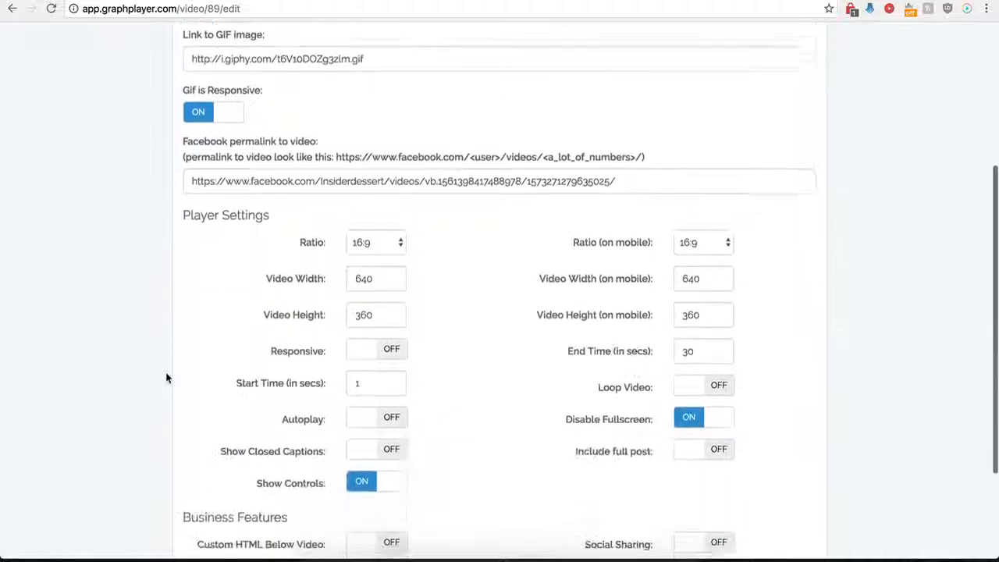
pyautogui.scroll(-2, 166, 377)
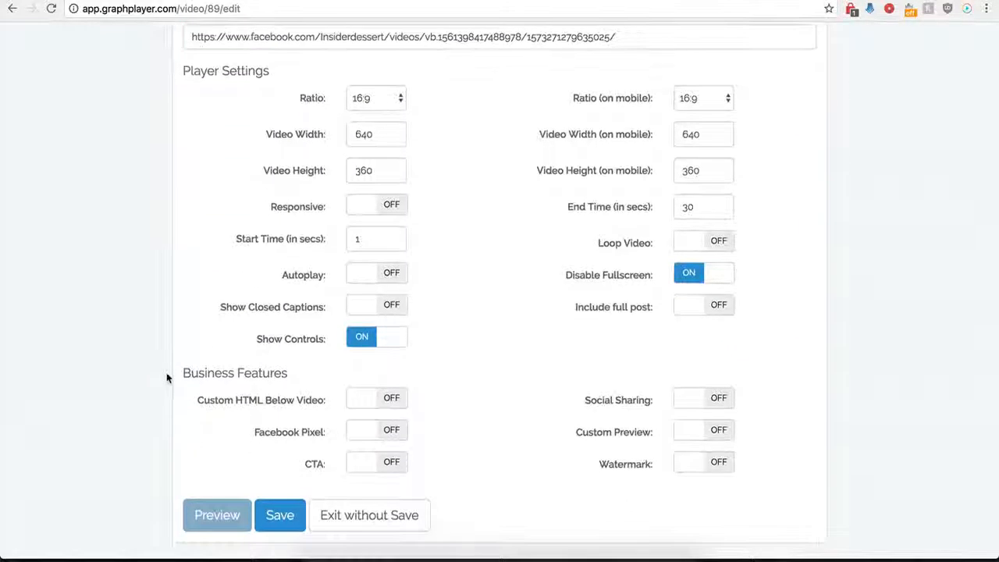
pyautogui.click(715, 306)
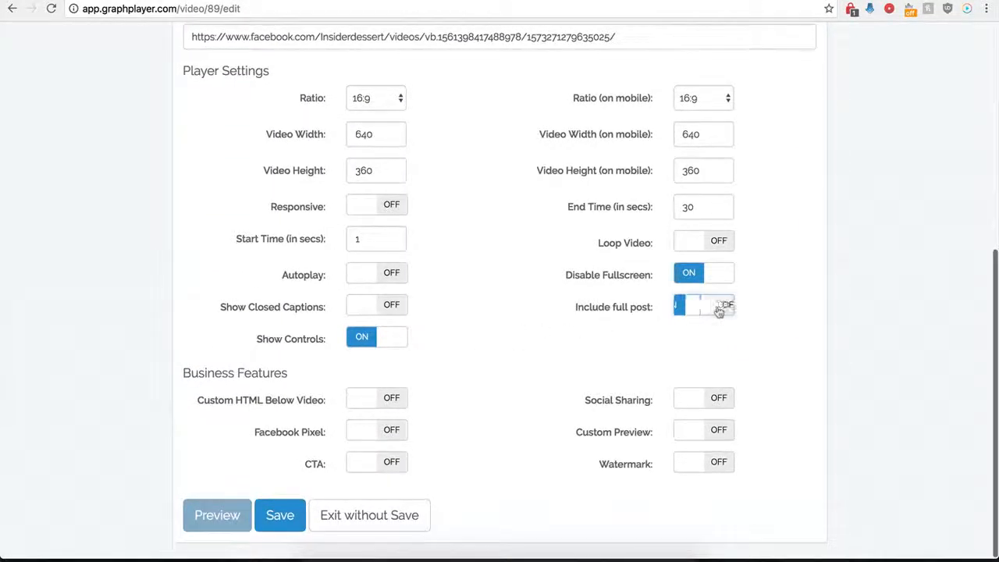
pyautogui.click(261, 515)
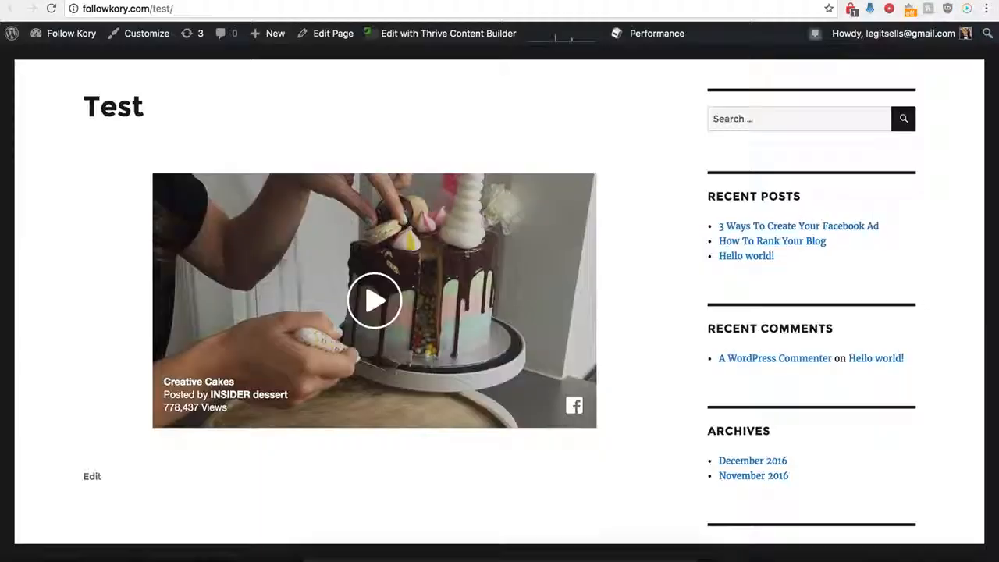
# Reload the WordPress Test page to check the full post display, and view the comments link's Facebook page before returning to the player list.
pyautogui.hotkey('ctrl', 'Tab')
pyautogui.click(51, 10)
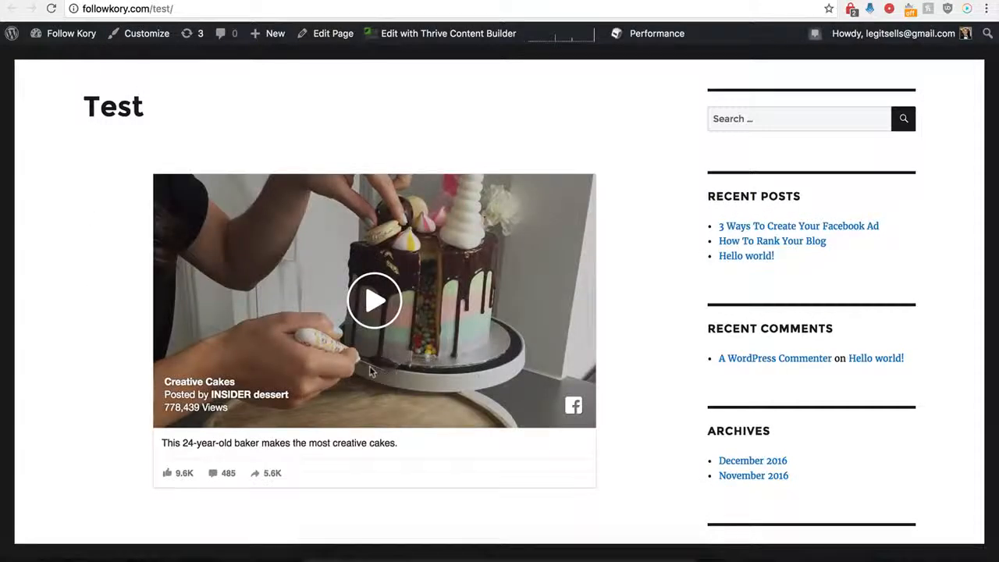
pyautogui.scroll(-1, 132, 461)
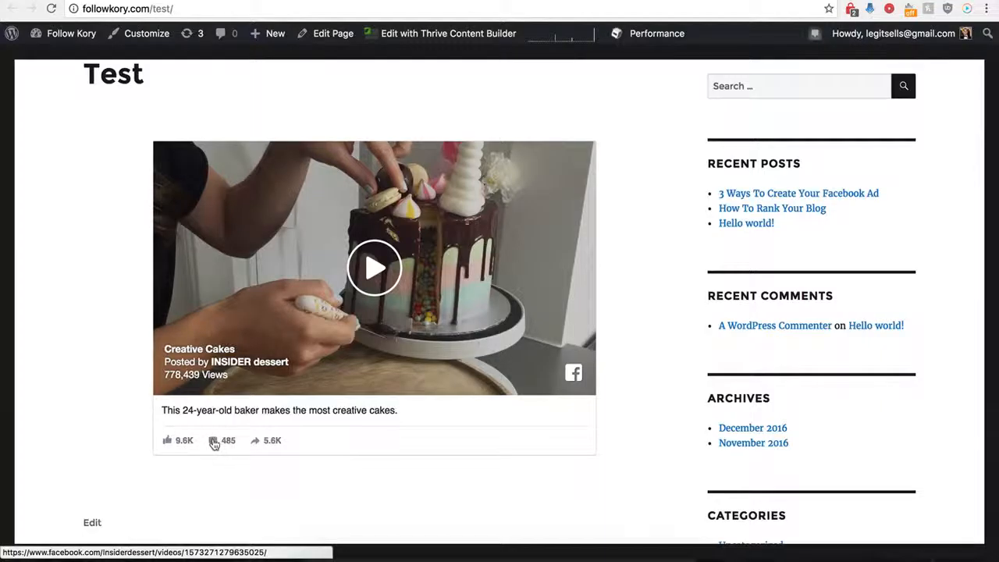
pyautogui.click(214, 444)
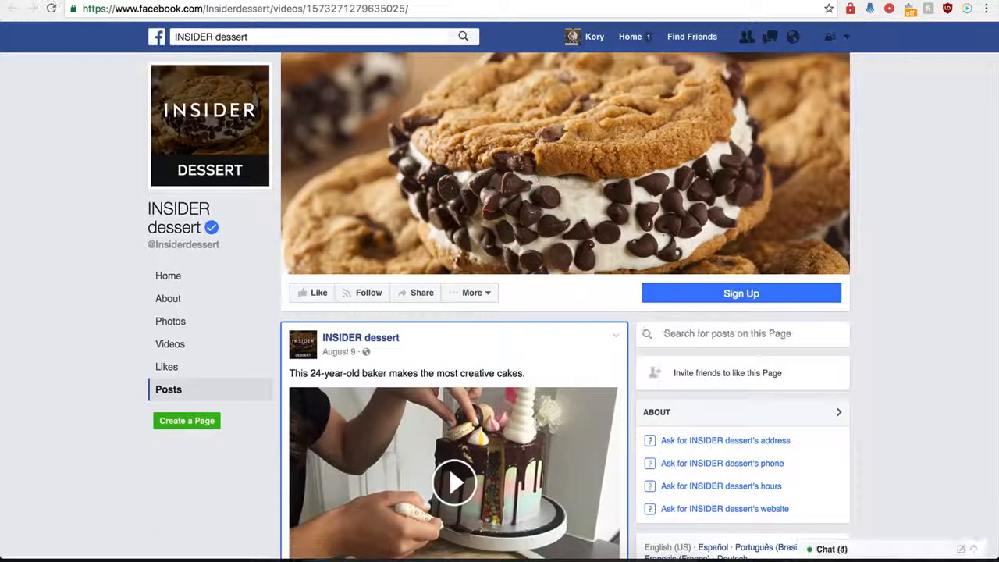
pyautogui.press('super+w')
pyautogui.hotkey('ctrl', 'shift', 'Tab')
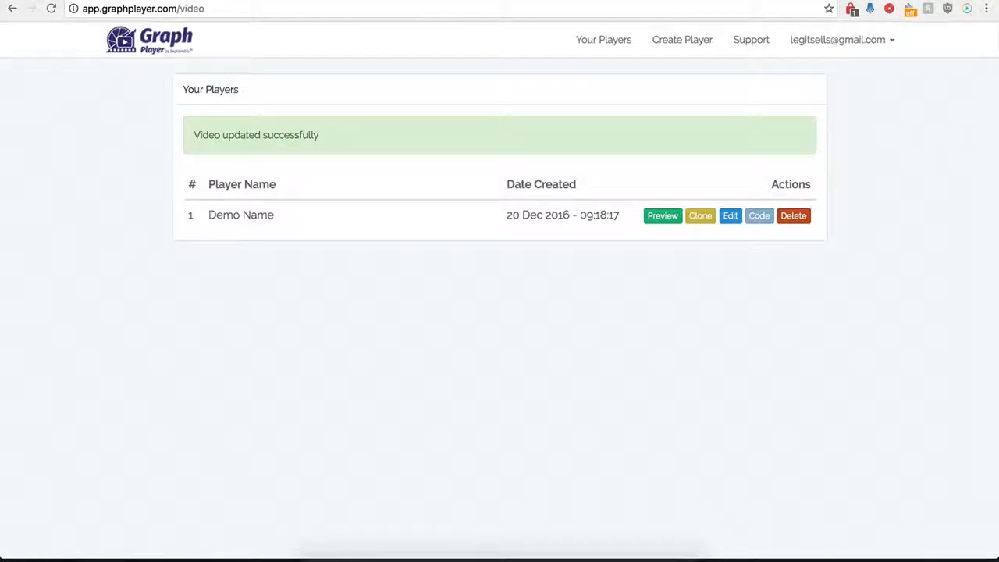
# Reopen the Demo Name player's settings and turn on Custom HTML Below Video.
pyautogui.click(734, 223)
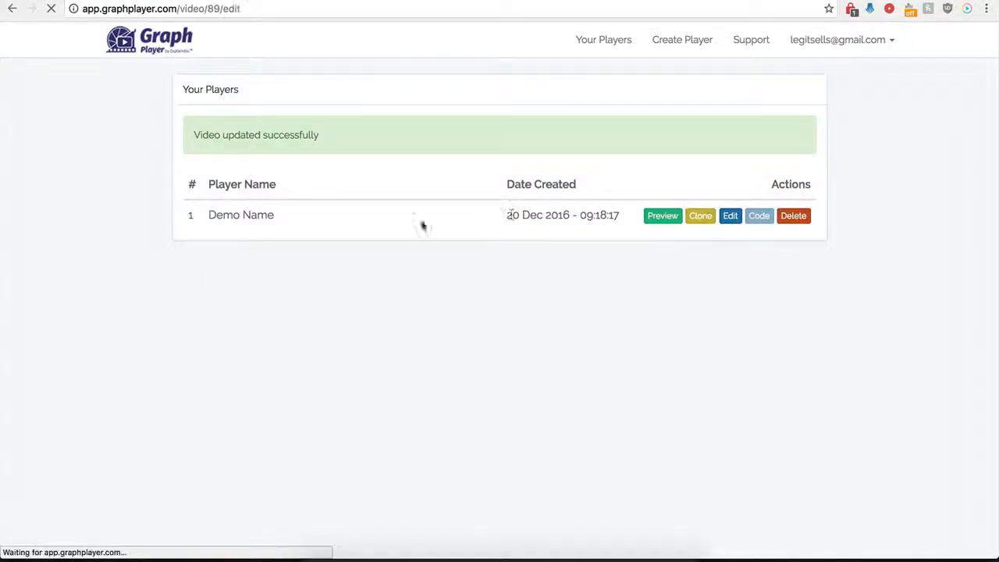
pyautogui.scroll(-5, 218, 387)
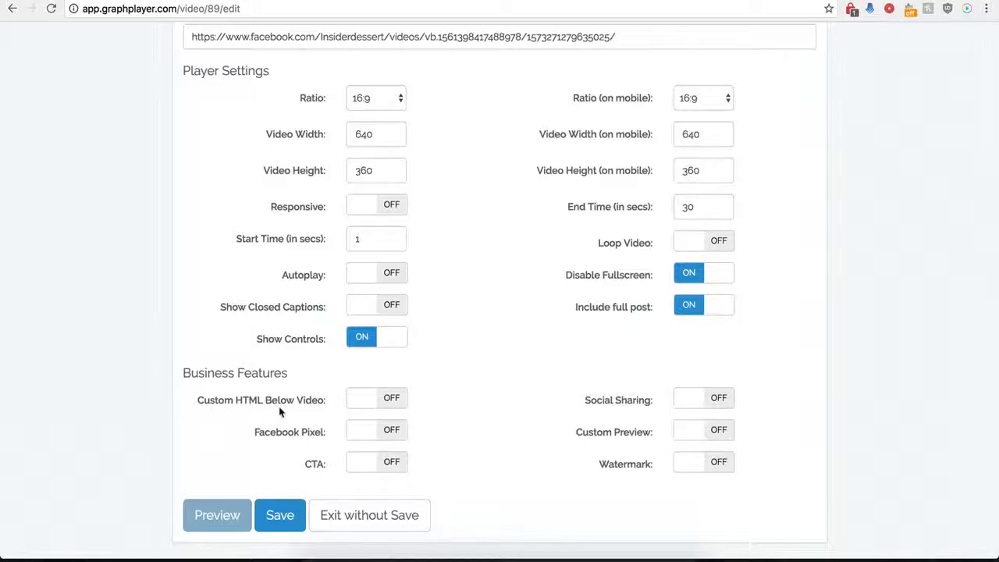
pyautogui.click(388, 398)
pyautogui.scroll(-2, 424, 433)
pyautogui.scroll(-2, 424, 433)
pyautogui.click(368, 306)
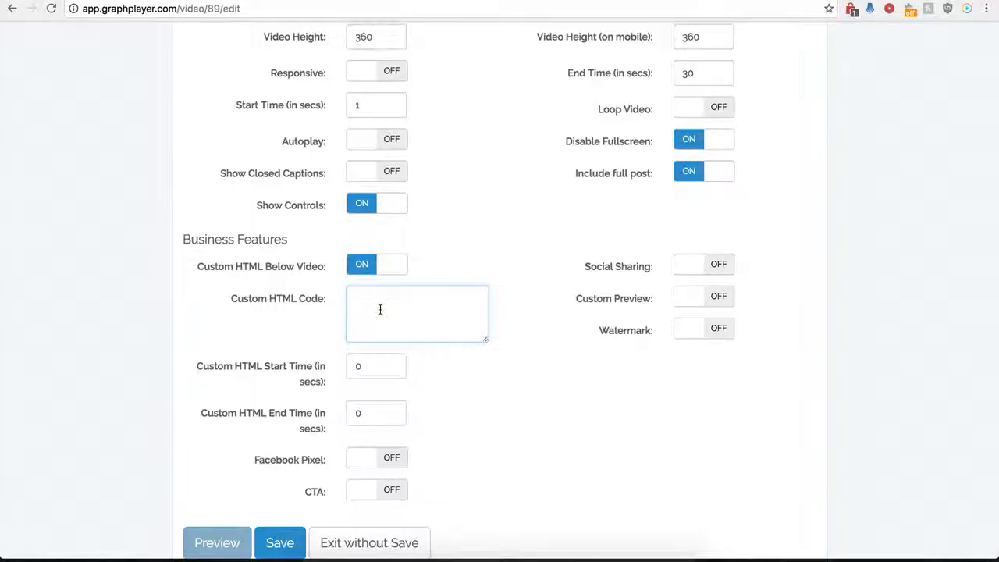
# Set the custom HTML start time to 120 seconds.
pyautogui.click(370, 370)
pyautogui.moveTo(368, 369); pyautogui.dragTo(345, 367)
pyautogui.moveTo(377, 413); pyautogui.dragTo(355, 413)
pyautogui.click(364, 373)
pyautogui.click(386, 311)
pyautogui.scroll(5, 387, 311)
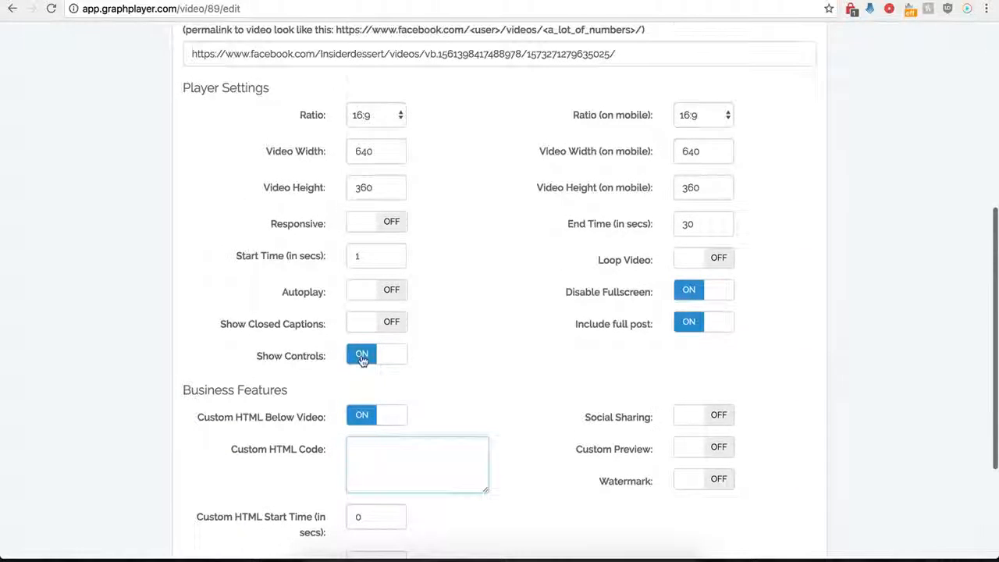
pyautogui.scroll(-3, 361, 359)
pyautogui.scroll(-2, 379, 372)
pyautogui.click(378, 346)
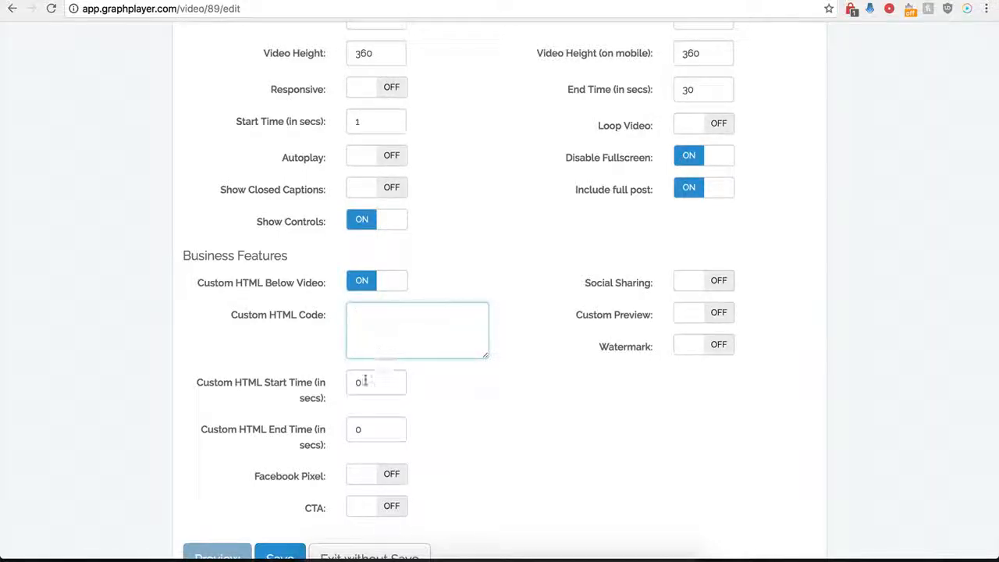
pyautogui.moveTo(382, 381); pyautogui.dragTo(348, 382)
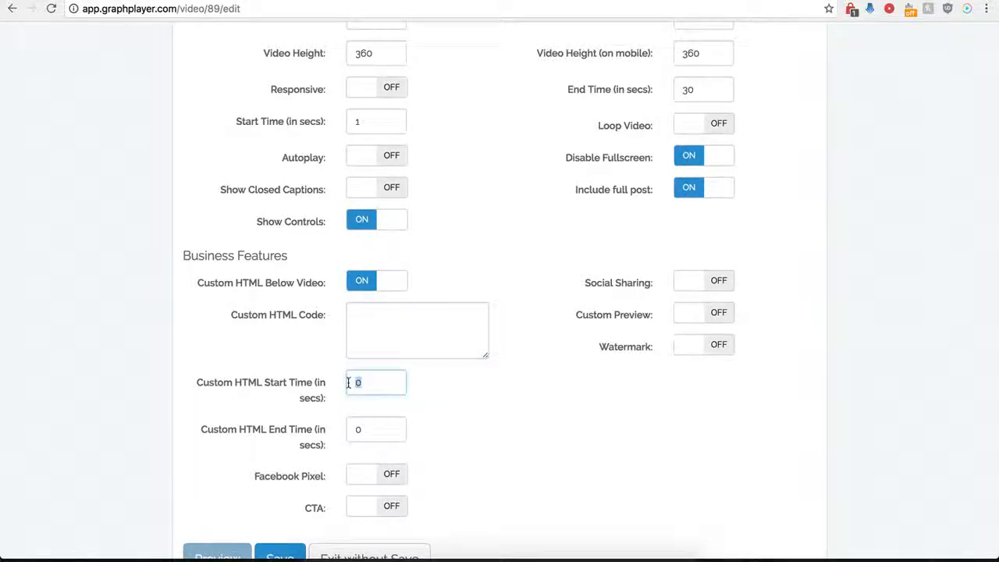
pyautogui.write('120')
# Paste the centred buy-now-button-16.png image code into the custom HTML code box and enlarge the box to show all of it.
pyautogui.click(374, 326)
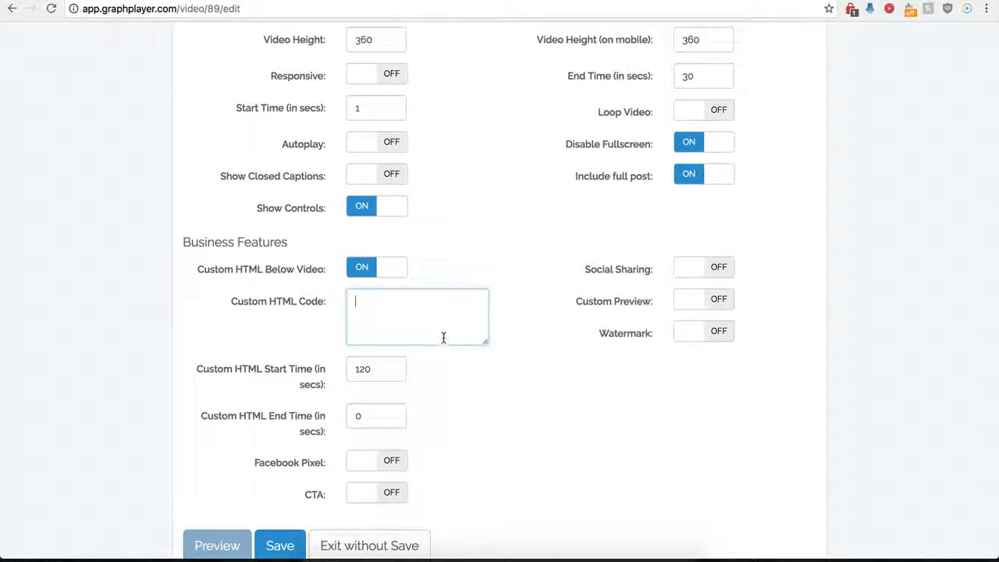
pyautogui.press('super+v')
pyautogui.moveTo(485, 345); pyautogui.dragTo(518, 390)
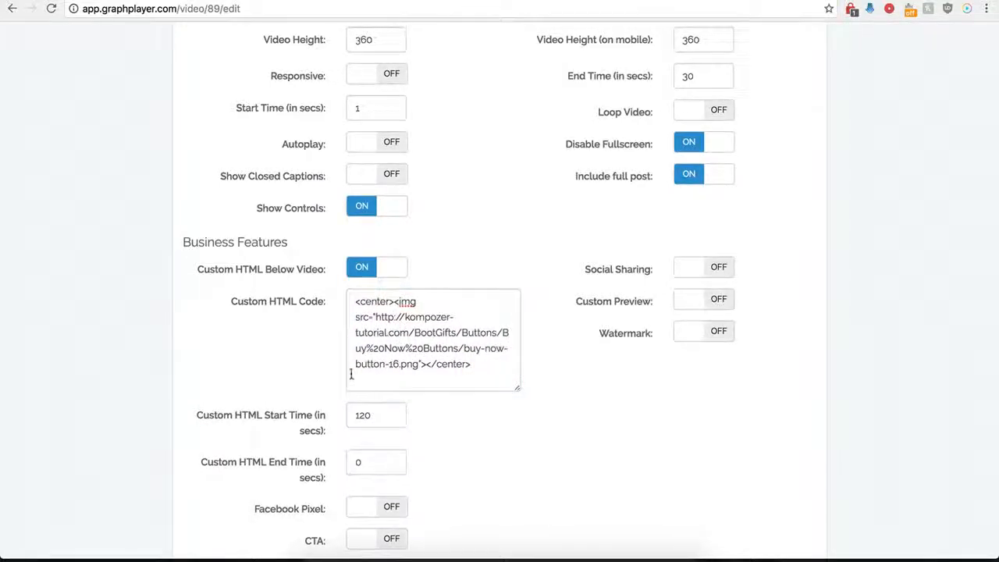
# Set the custom HTML start time to 0 seconds and save the player.
pyautogui.click(359, 416)
pyautogui.doubleClick(359, 416)
pyautogui.write('0')
pyautogui.click(465, 469)
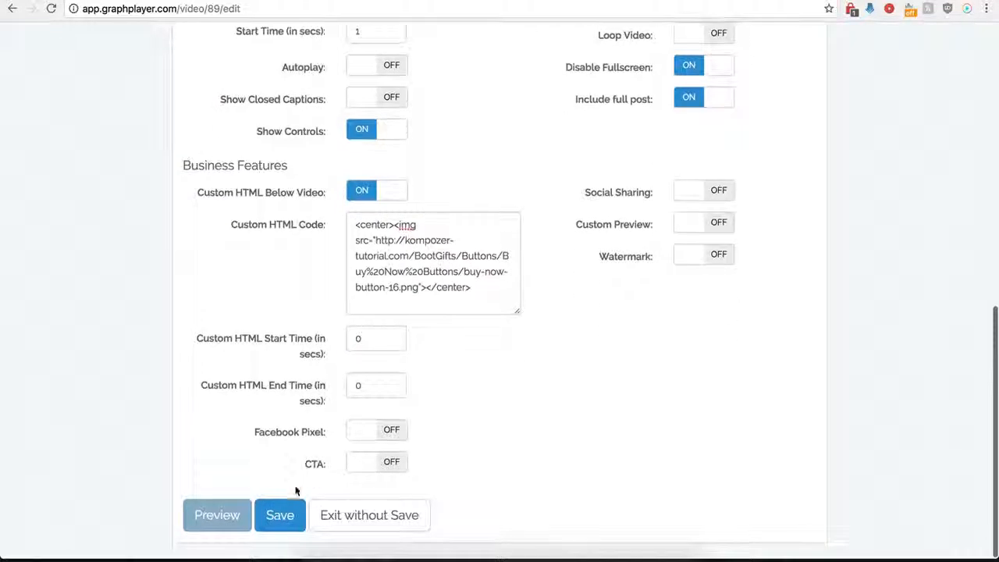
pyautogui.click(280, 514)
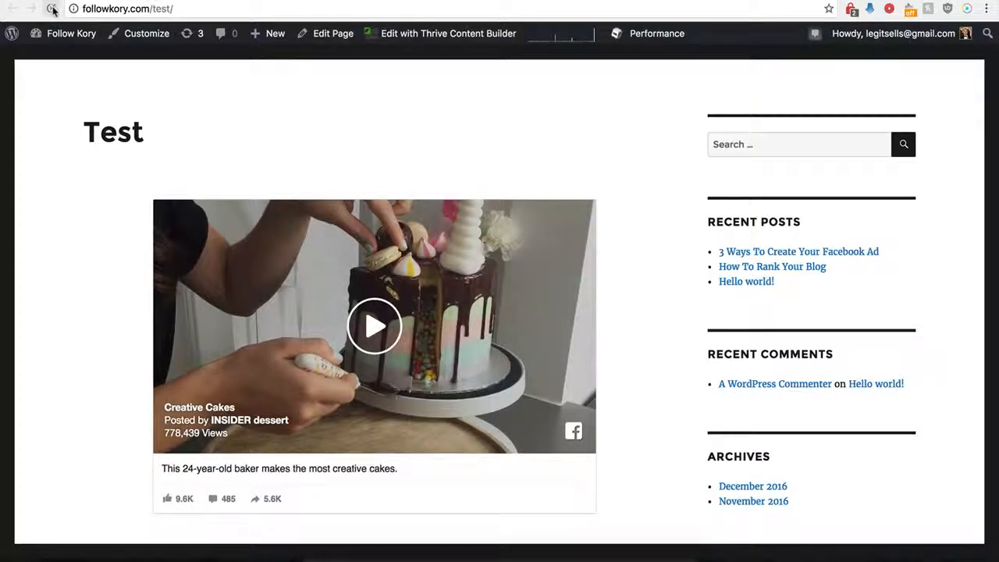
# Reload the WordPress Test page and examine the custom HTML content below the embedded video.
pyautogui.click(51, 10)
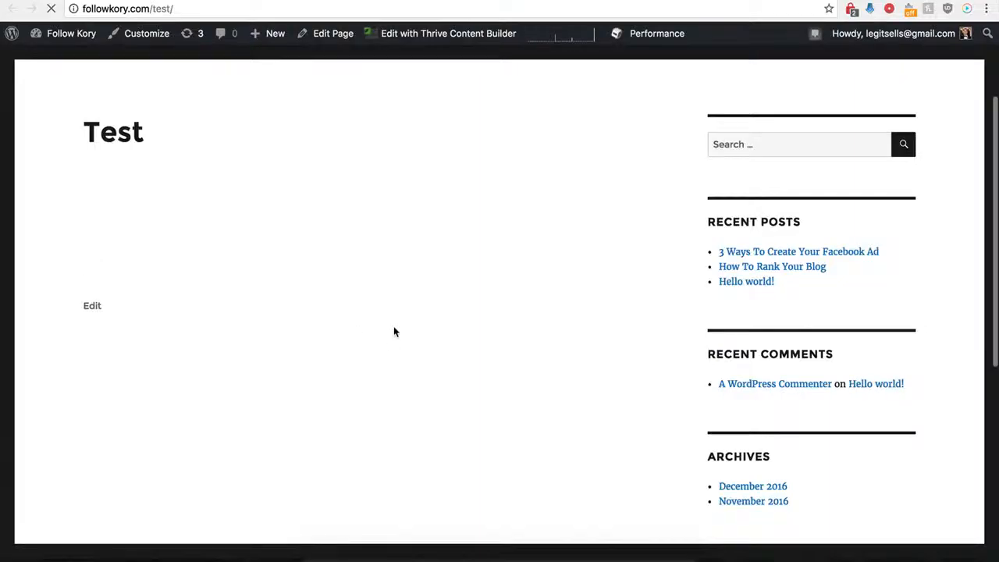
pyautogui.scroll(-2, 357, 351)
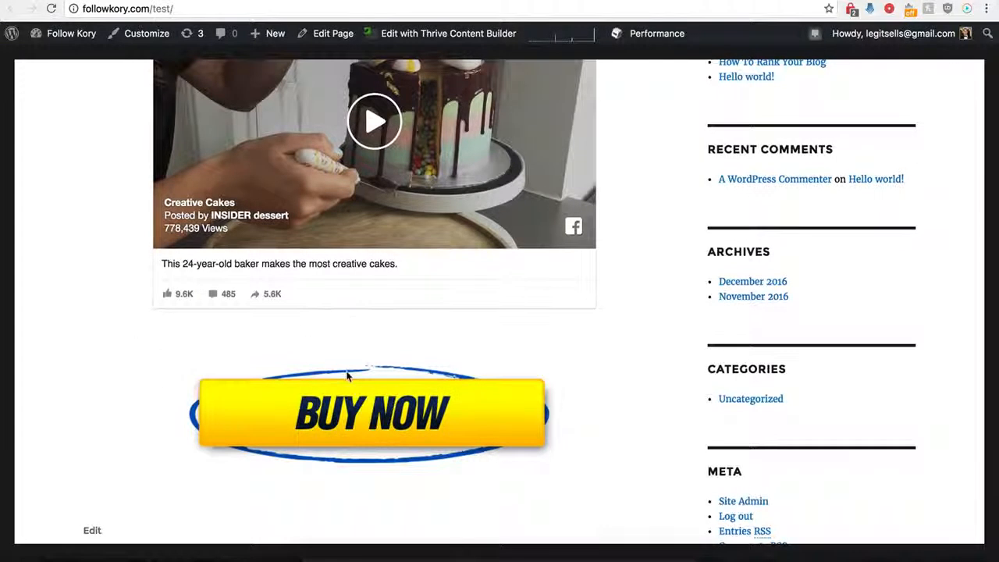
pyautogui.scroll(2, 348, 376)
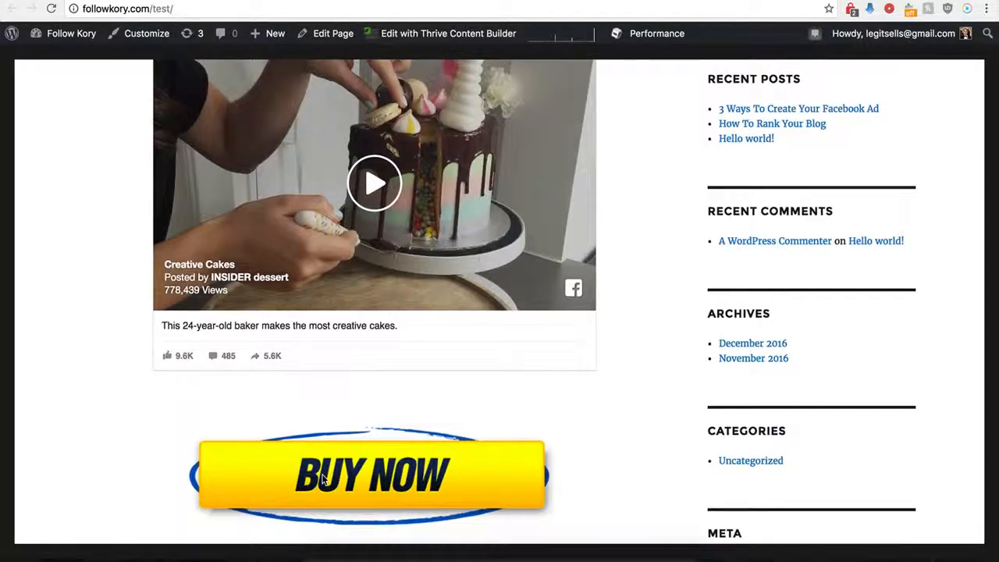
pyautogui.scroll(2, 339, 437)
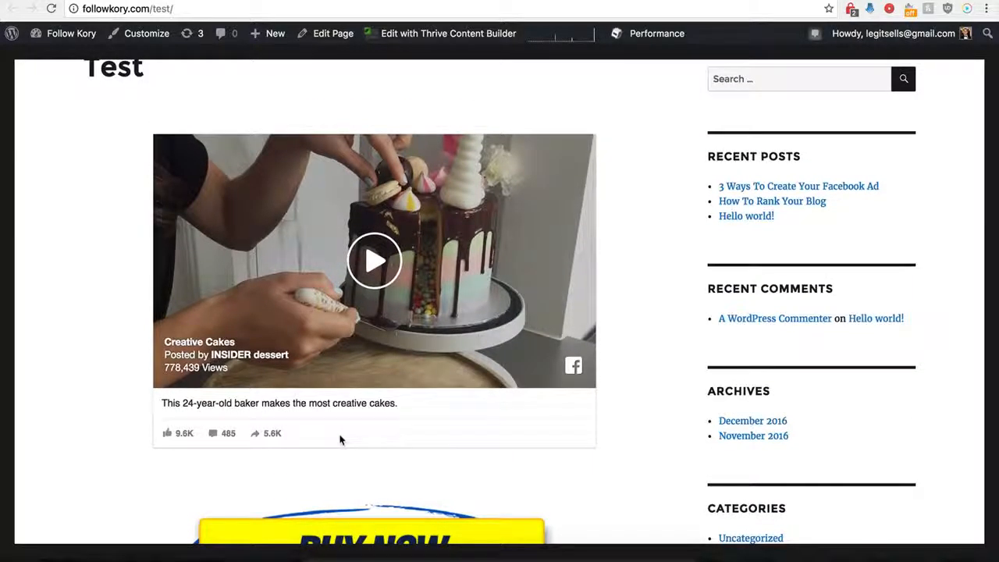
pyautogui.scroll(-1, 340, 439)
pyautogui.scroll(3, 341, 435)
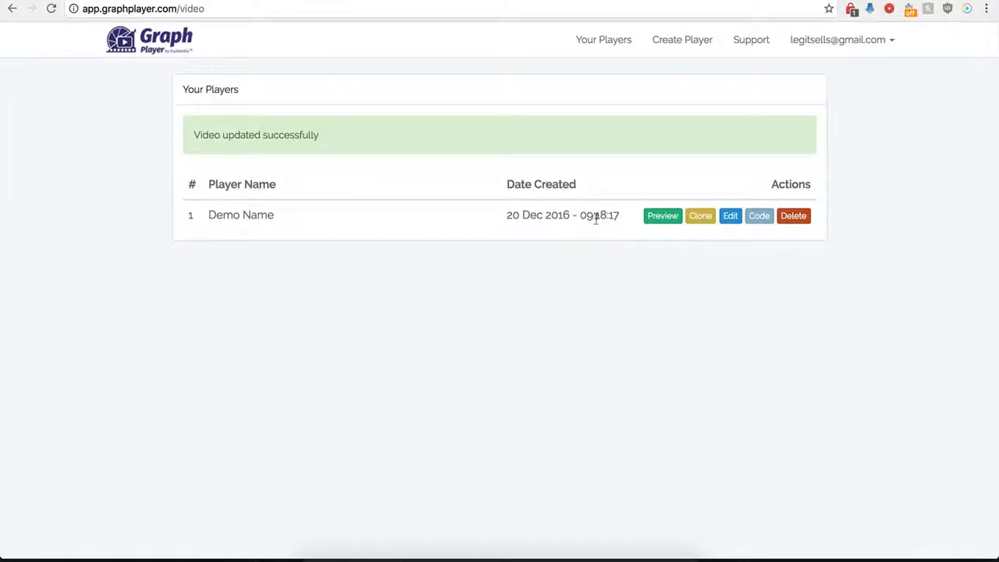
# Reopen the Demo Name player's settings and turn off Custom HTML Below Video.
pyautogui.click(729, 216)
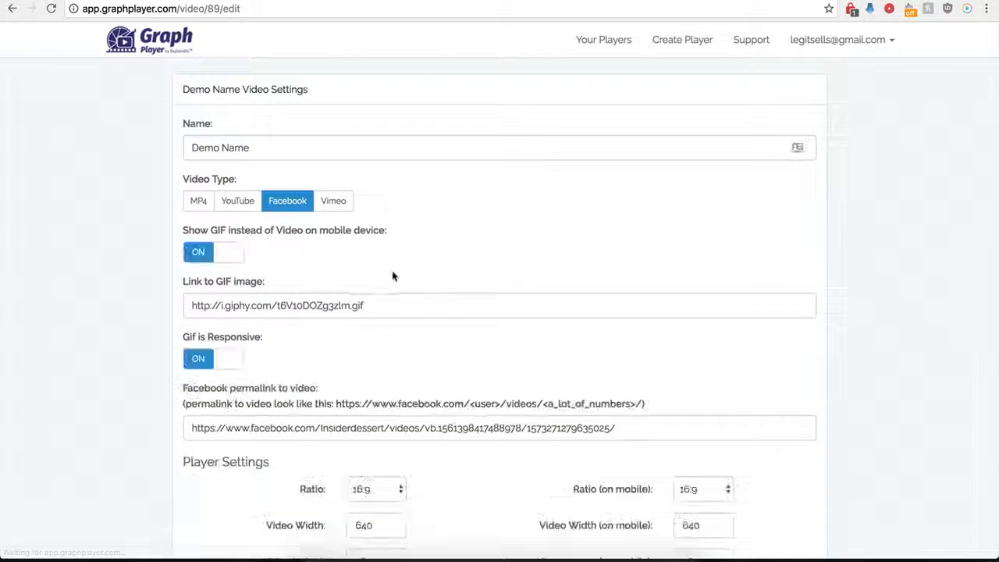
pyautogui.scroll(-5, 178, 424)
pyautogui.scroll(-2, 178, 424)
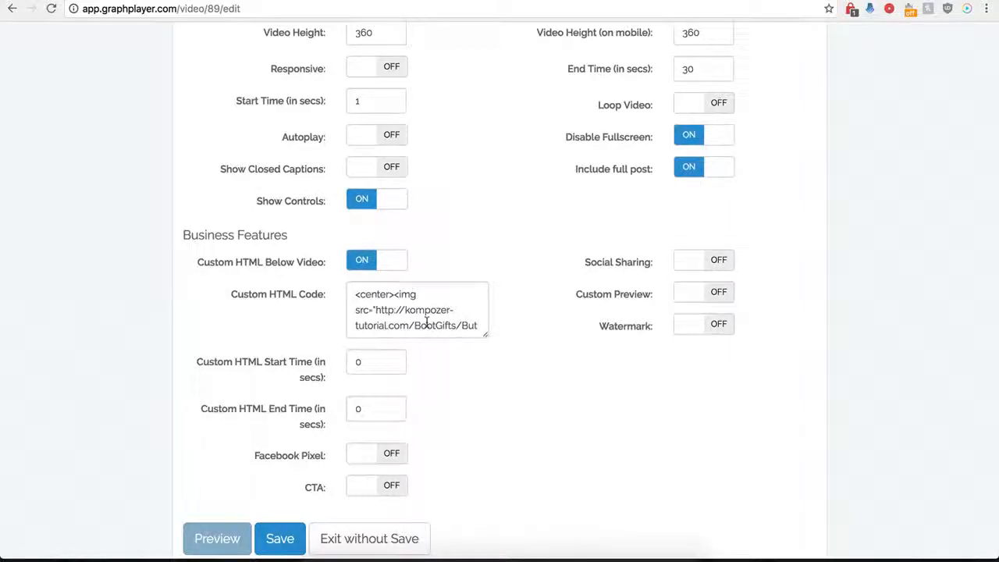
pyautogui.click(355, 261)
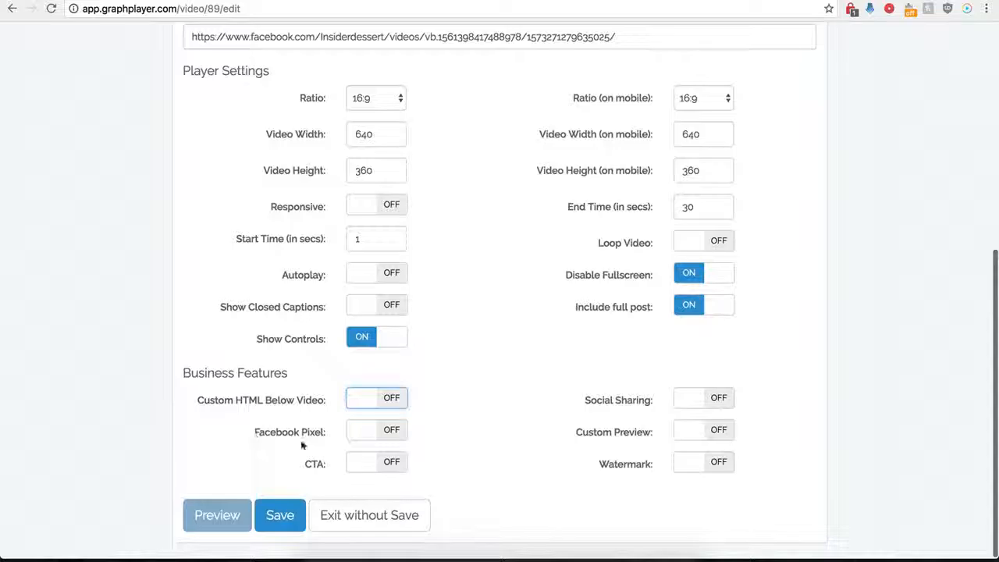
# Turn on Facebook Pixel, examine its code and start and end time settings, and turn it off again.
pyautogui.click(393, 435)
pyautogui.scroll(-2, 363, 442)
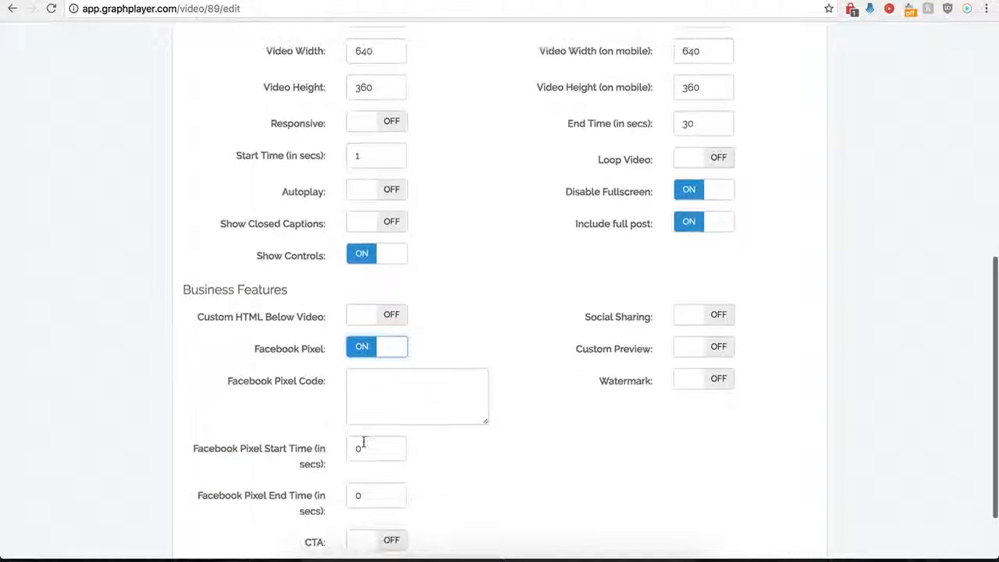
pyautogui.scroll(-1, 370, 406)
pyautogui.click(388, 362)
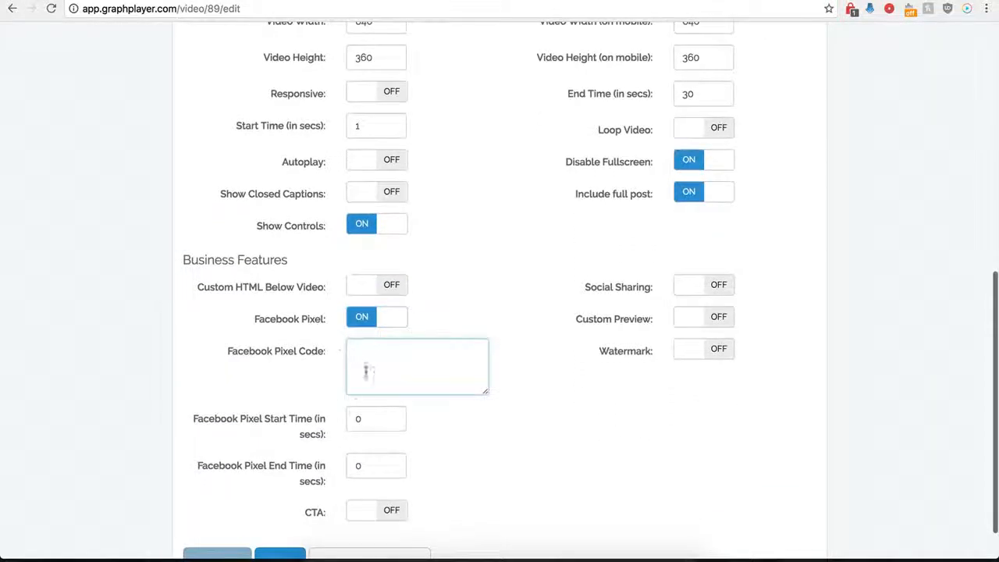
pyautogui.click(360, 320)
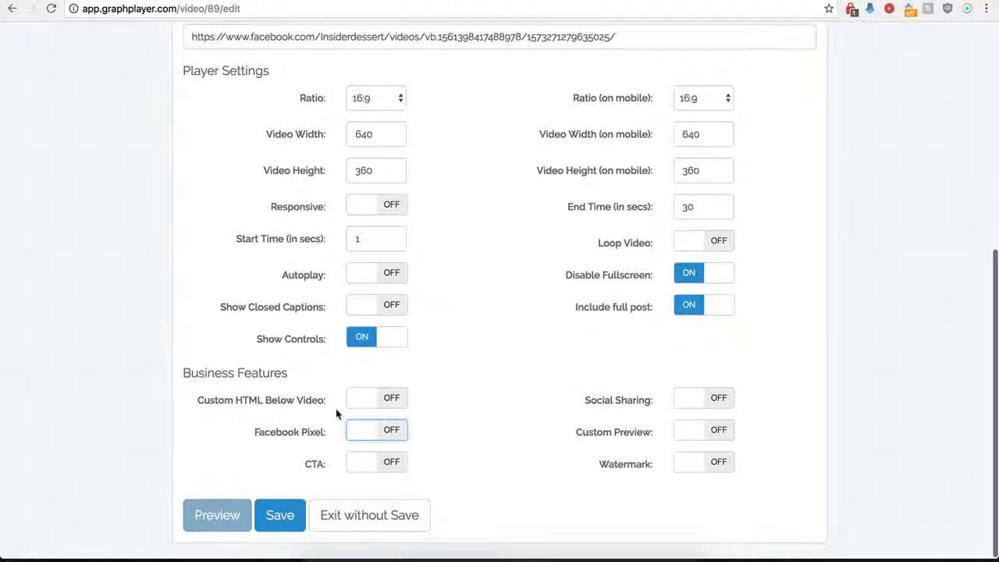
# Turn on CTA and paste the kompozer-tutorial.com button image address as the CTA image URL.
pyautogui.click(392, 464)
pyautogui.scroll(-5, 450, 492)
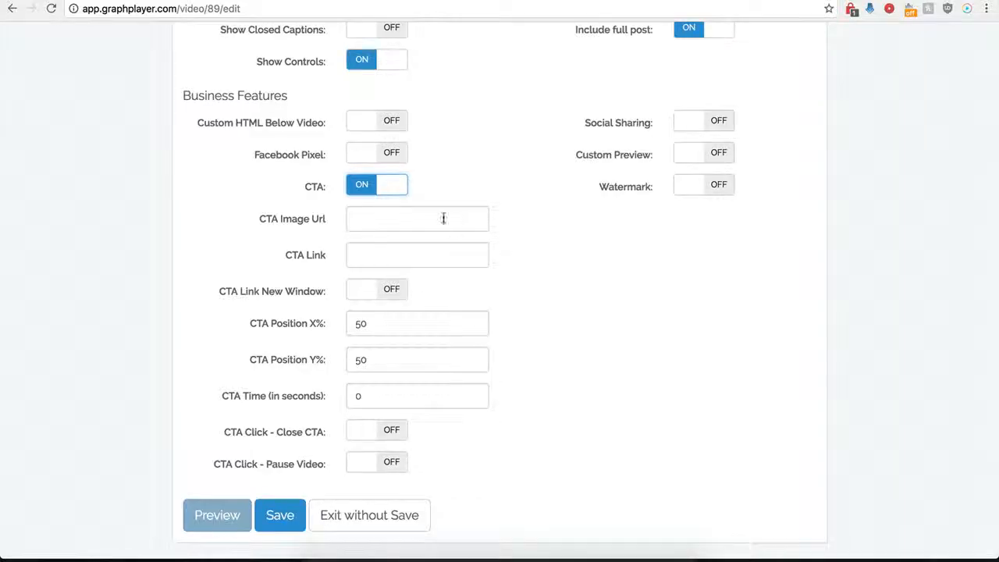
pyautogui.click(370, 217)
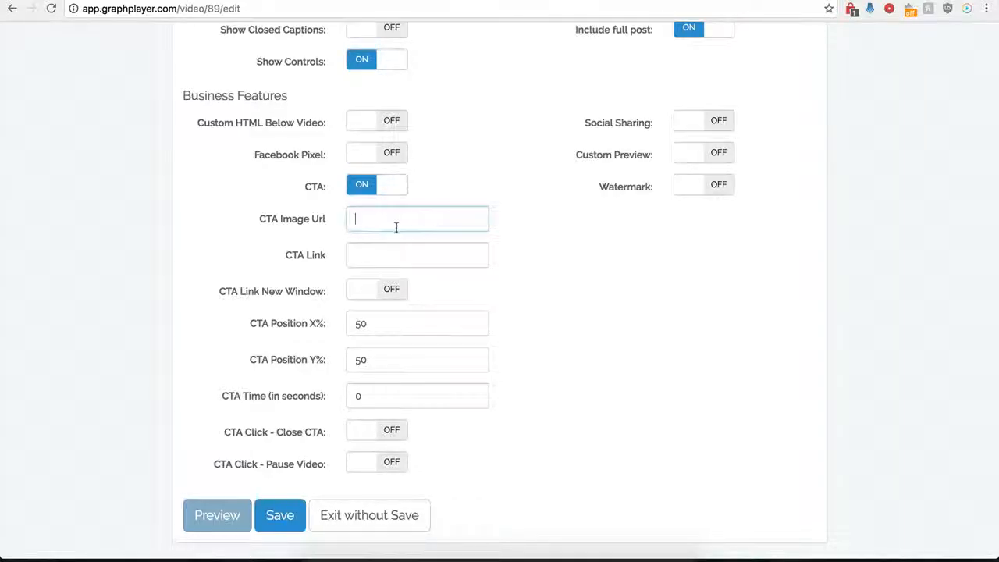
pyautogui.hotkey('ctrl', 'v')
pyautogui.click(417, 256)
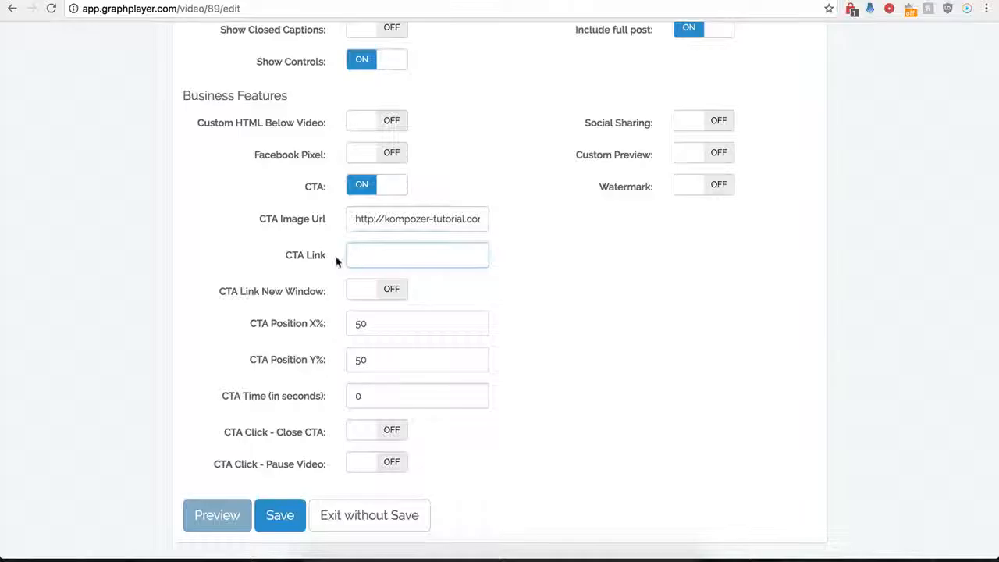
pyautogui.click(369, 258)
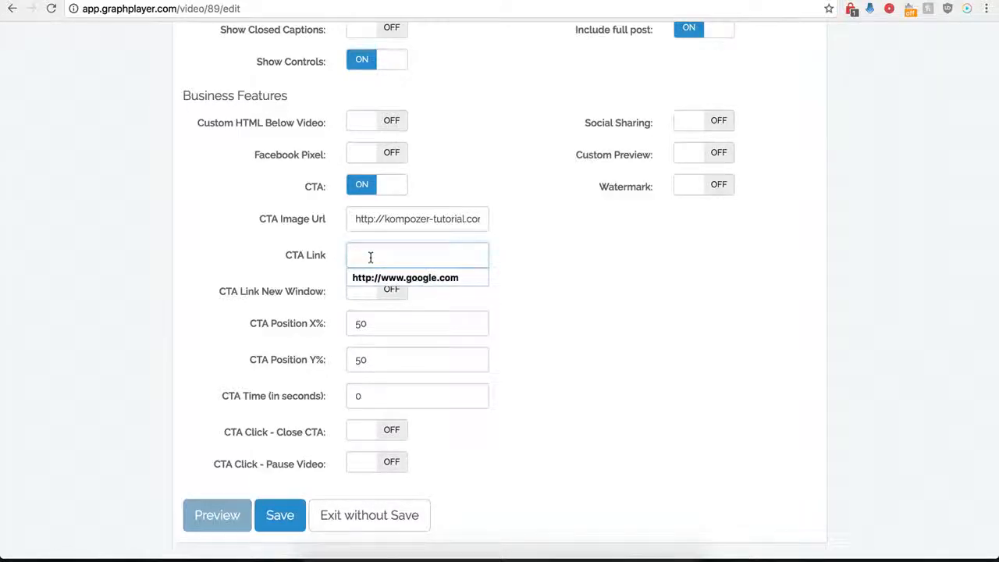
pyautogui.click(390, 277)
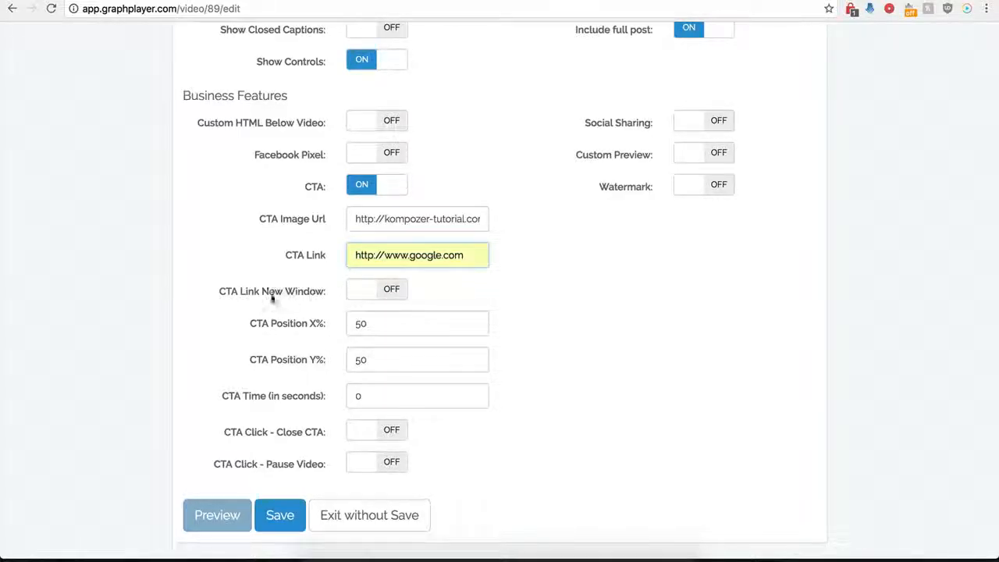
pyautogui.click(388, 290)
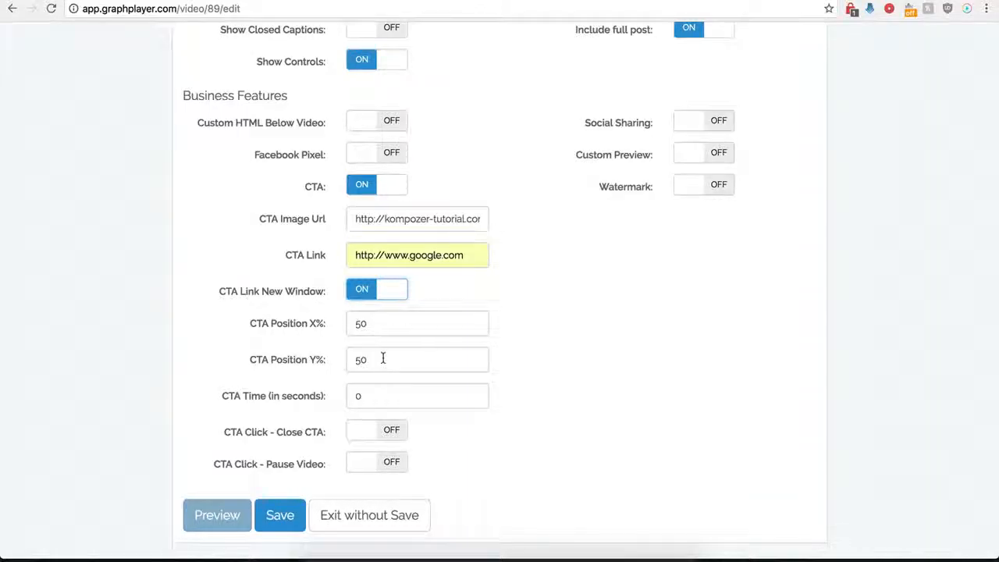
# Set the CTA time to 0 seconds, make clicking the CTA close it, and save the player.
pyautogui.click(367, 396)
pyautogui.moveTo(363, 396); pyautogui.dragTo(318, 398)
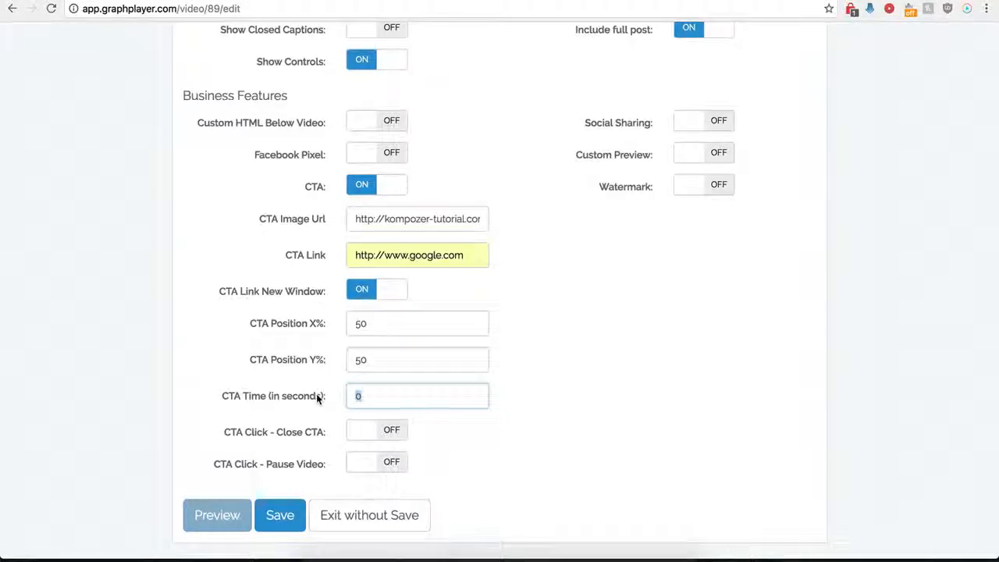
pyautogui.write('12')
pyautogui.press('BackSpace')
pyautogui.write('0')
pyautogui.click(416, 465)
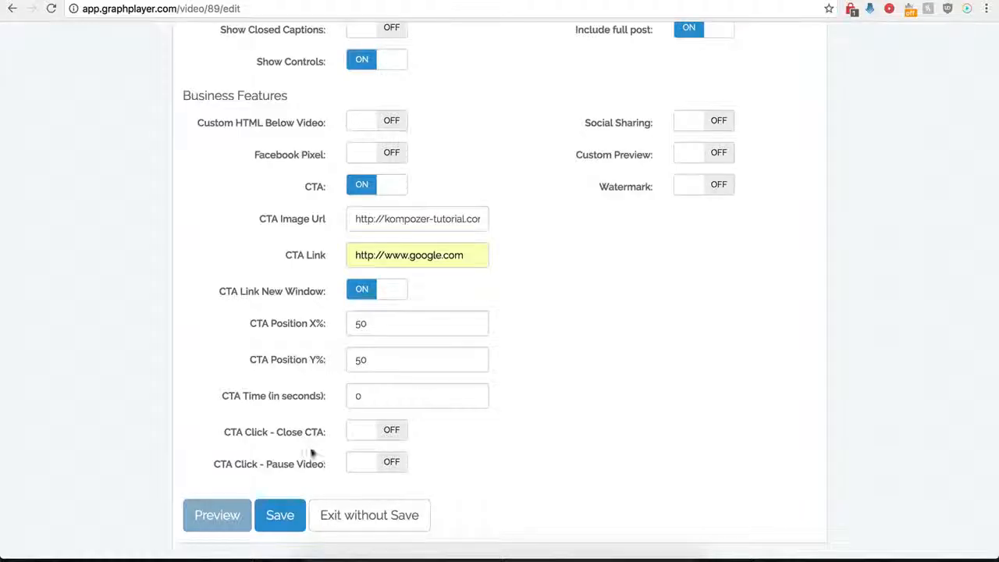
pyautogui.click(392, 434)
pyautogui.click(277, 518)
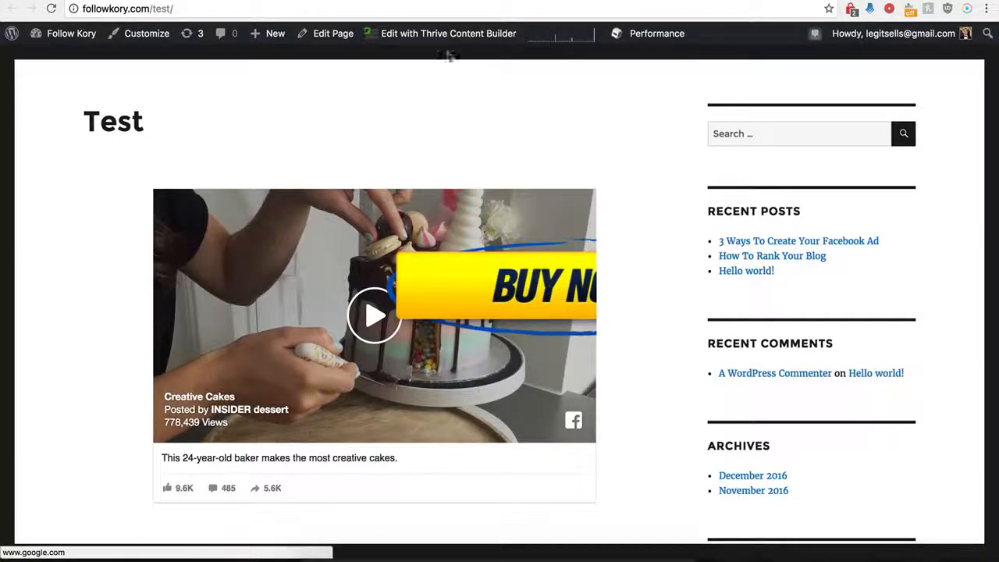
# Reopen the Demo Name player's settings, set the CTA's X position to 0%, and save.
pyautogui.click(265, 1)
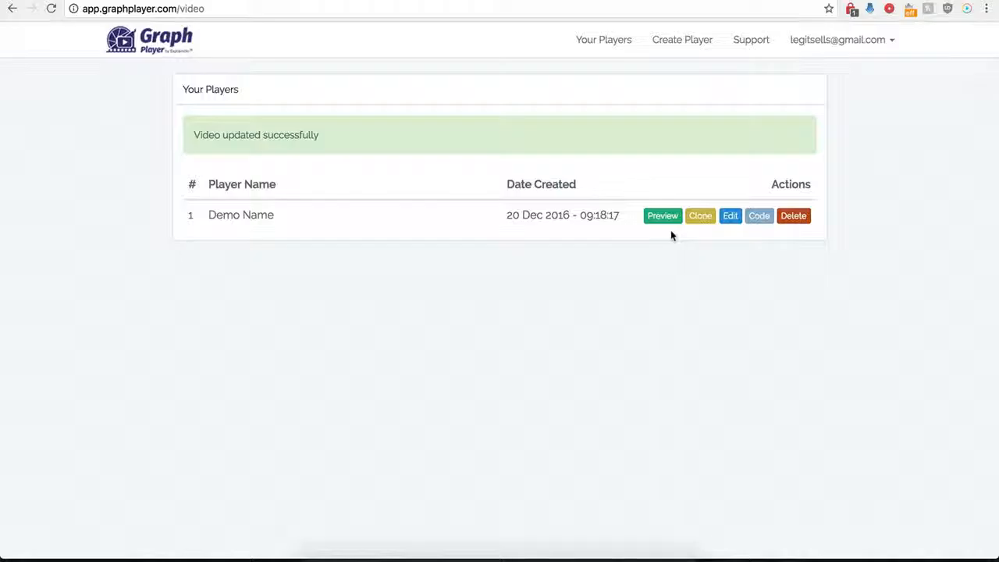
pyautogui.click(726, 218)
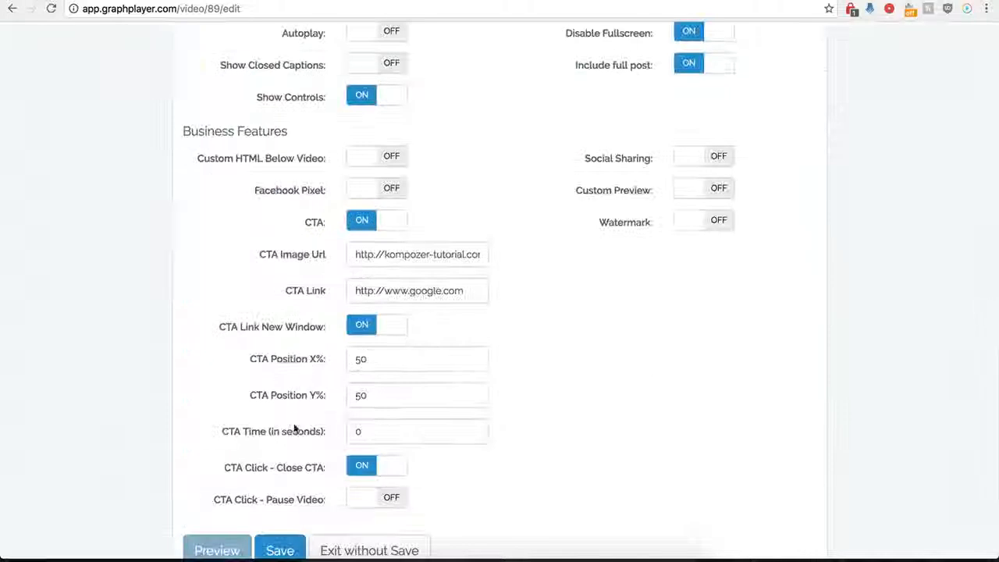
pyautogui.scroll(-1, 317, 404)
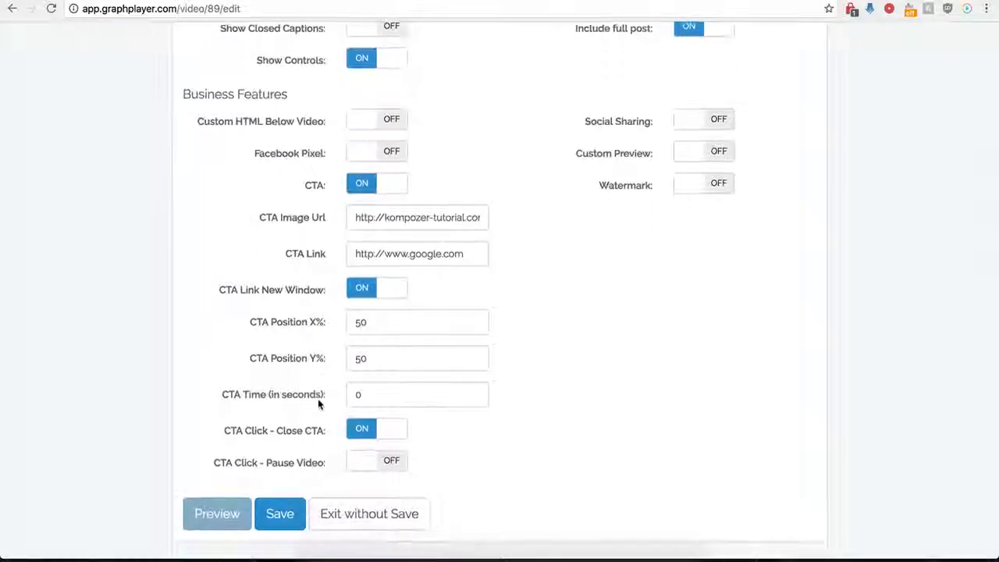
pyautogui.click(369, 328)
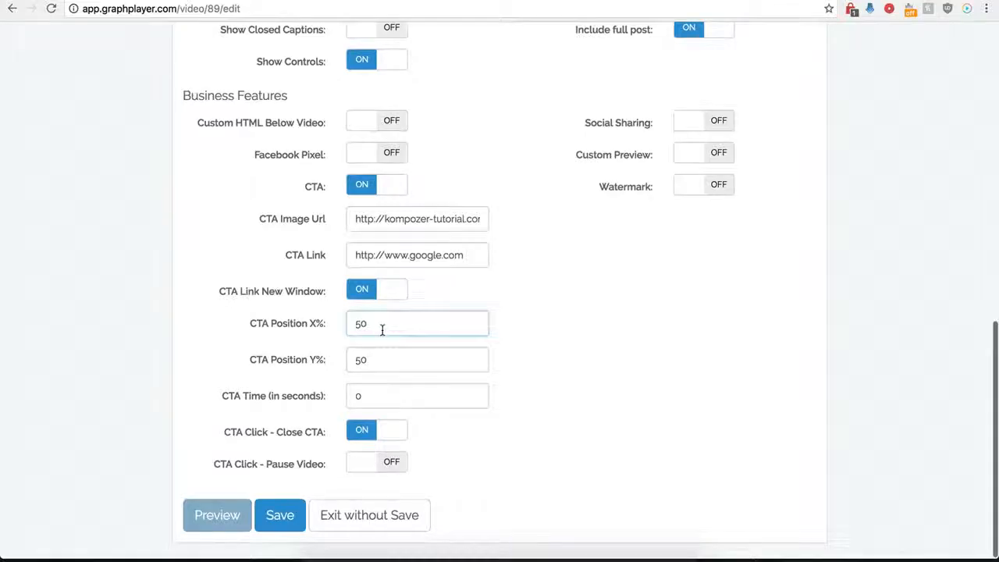
pyautogui.press('BackSpace')
pyautogui.press('BackSpace')
pyautogui.write('0')
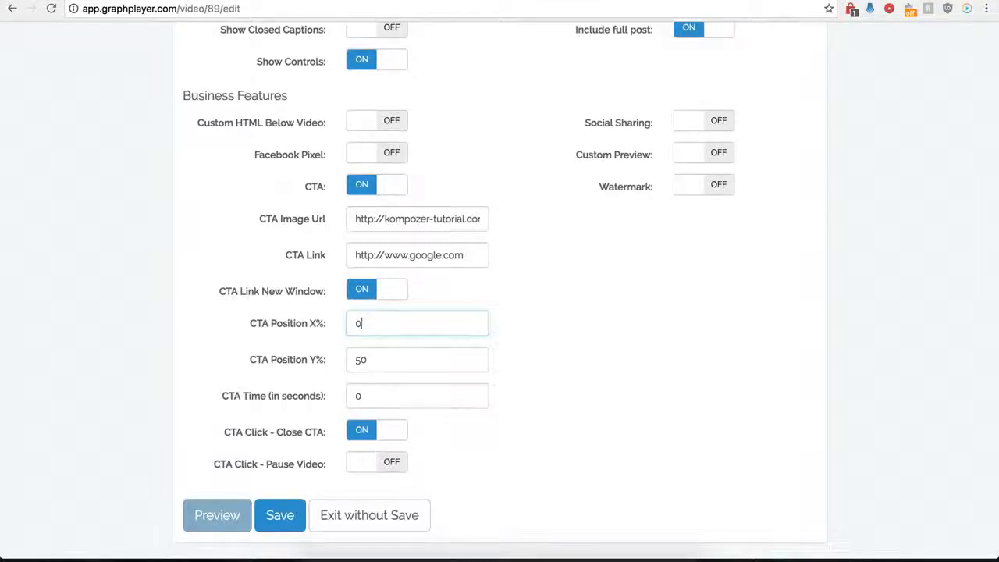
pyautogui.click(280, 516)
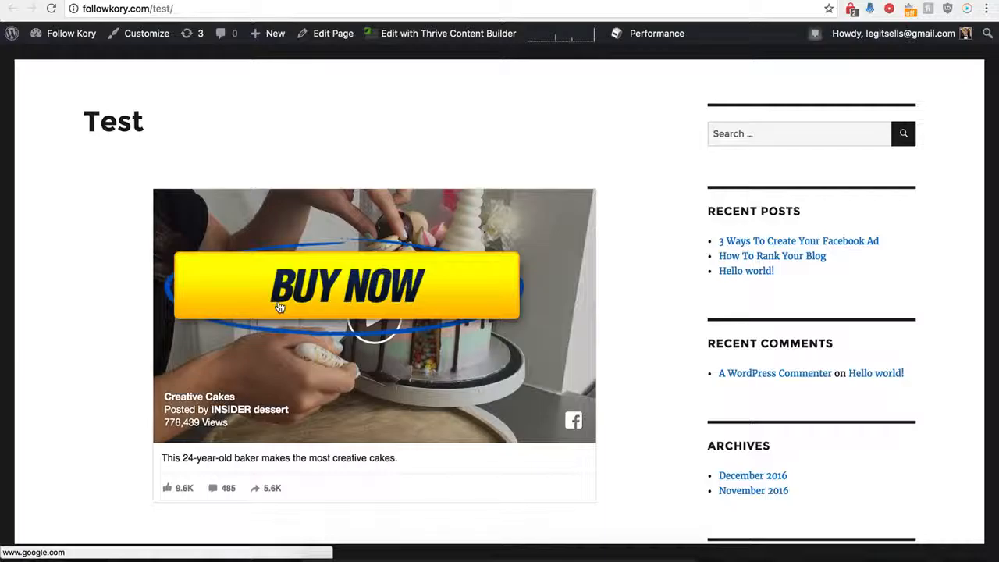
# Try the Buy Now overlay on the Test page's video and turn off CTA in the Demo Name player's settings.
pyautogui.click(355, 288)
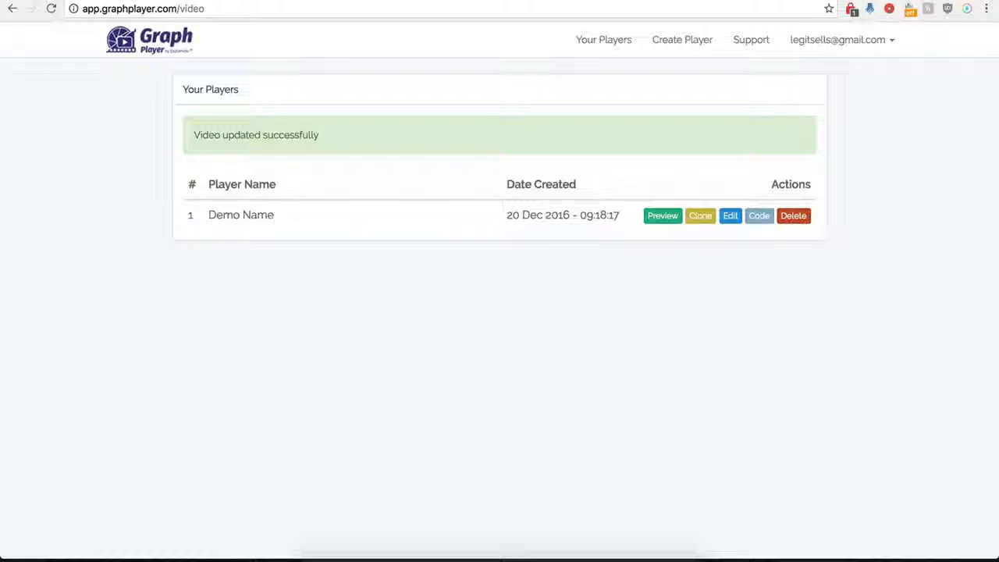
pyautogui.click(729, 216)
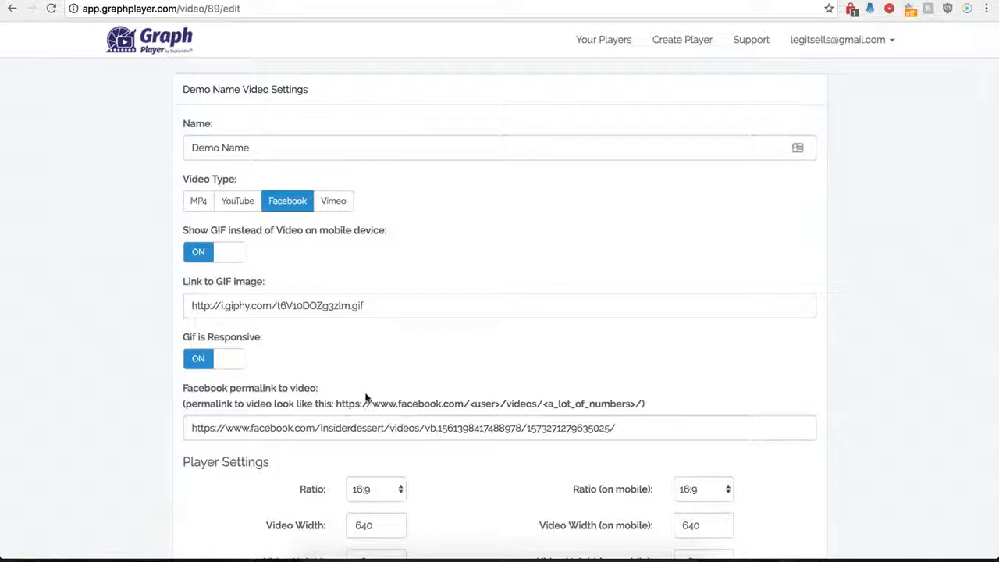
pyautogui.scroll(-9, 367, 361)
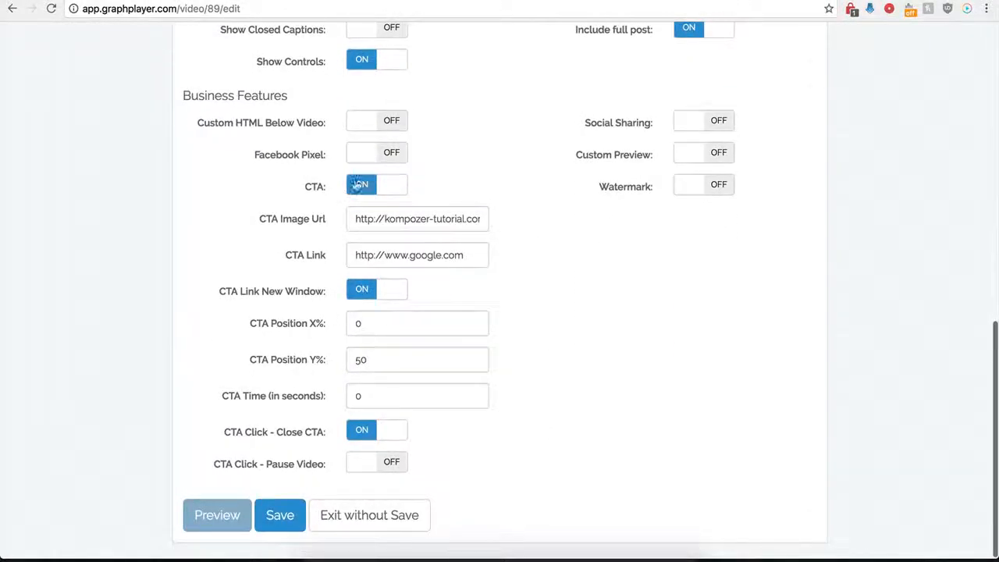
pyautogui.click(359, 184)
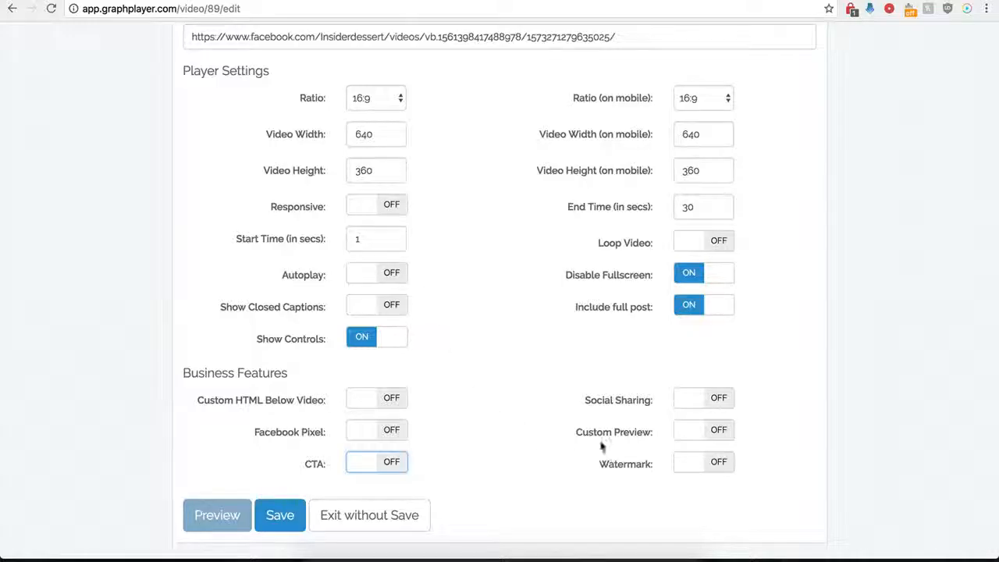
pyautogui.click(636, 399)
pyautogui.scroll(-3, 552, 429)
pyautogui.scroll(-2, 554, 431)
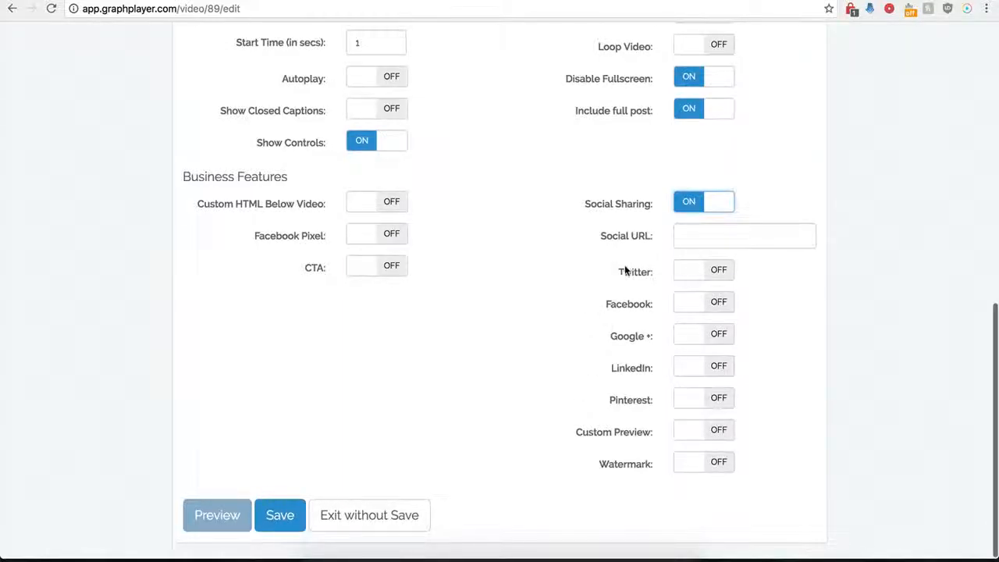
pyautogui.click(690, 235)
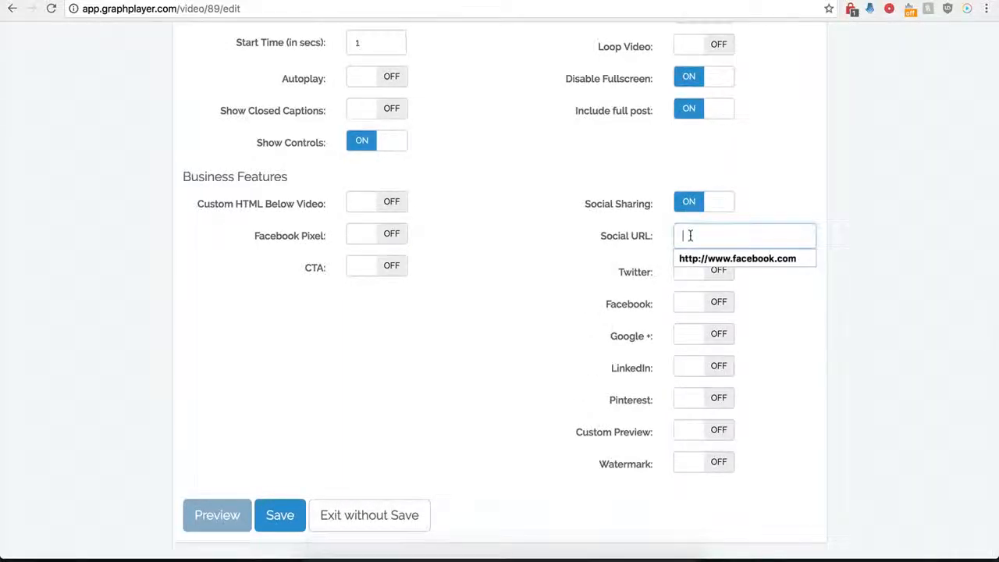
pyautogui.click(690, 256)
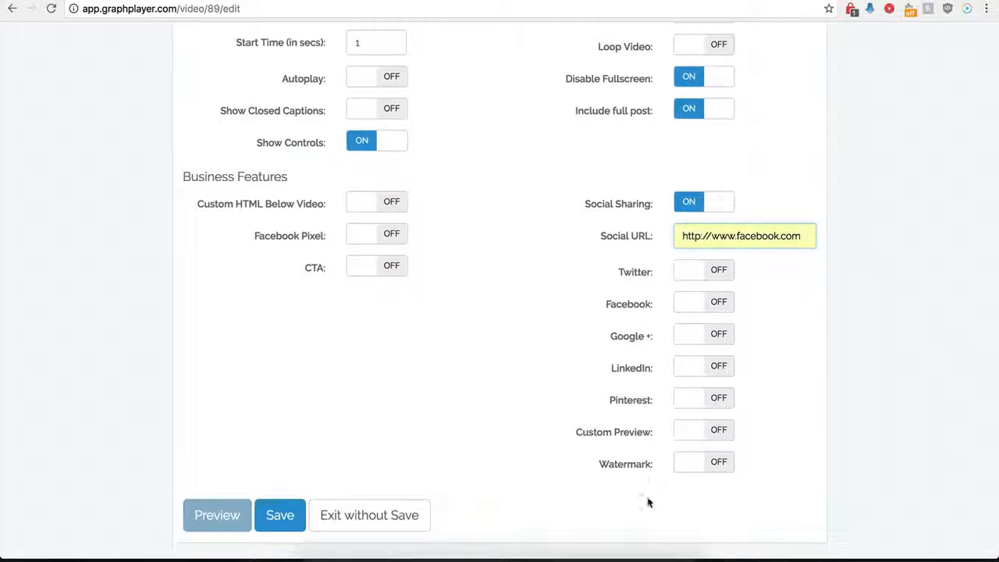
# Turn on Twitter sharing with the handle "testing" and the text "twitter".
pyautogui.click(712, 273)
pyautogui.click(700, 329)
pyautogui.click(697, 346)
pyautogui.click(695, 361)
pyautogui.scroll(-1, 621, 327)
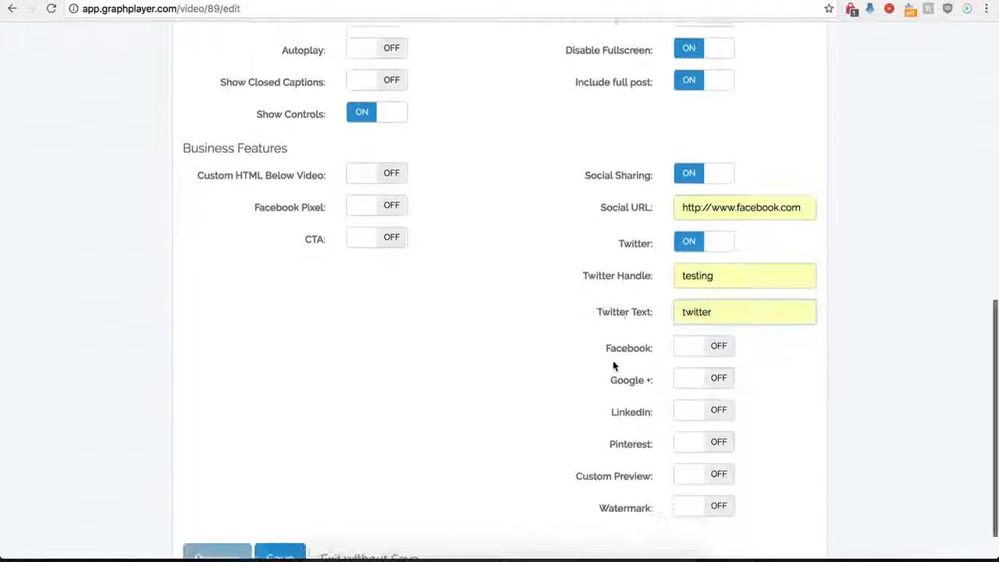
# Turn on Facebook, Google + and LinkedIn sharing, and save the player.
pyautogui.click(720, 355)
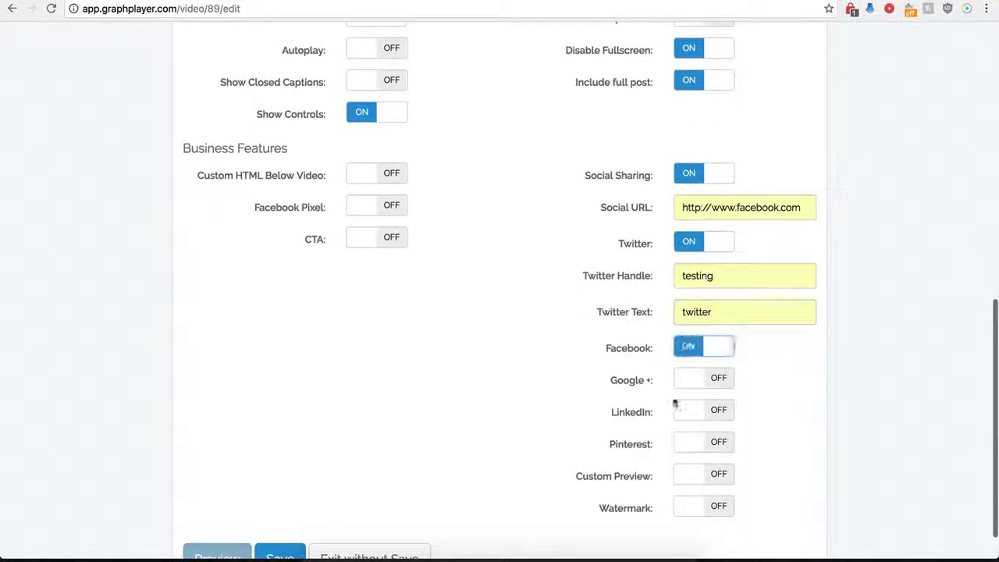
pyautogui.click(718, 379)
pyautogui.click(714, 411)
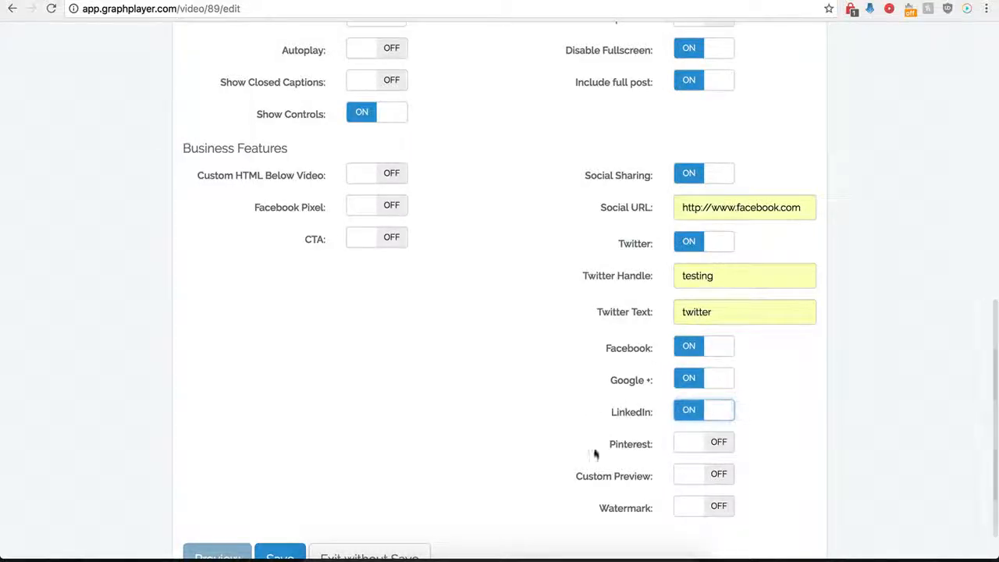
pyautogui.scroll(-1, 684, 375)
pyautogui.click(282, 518)
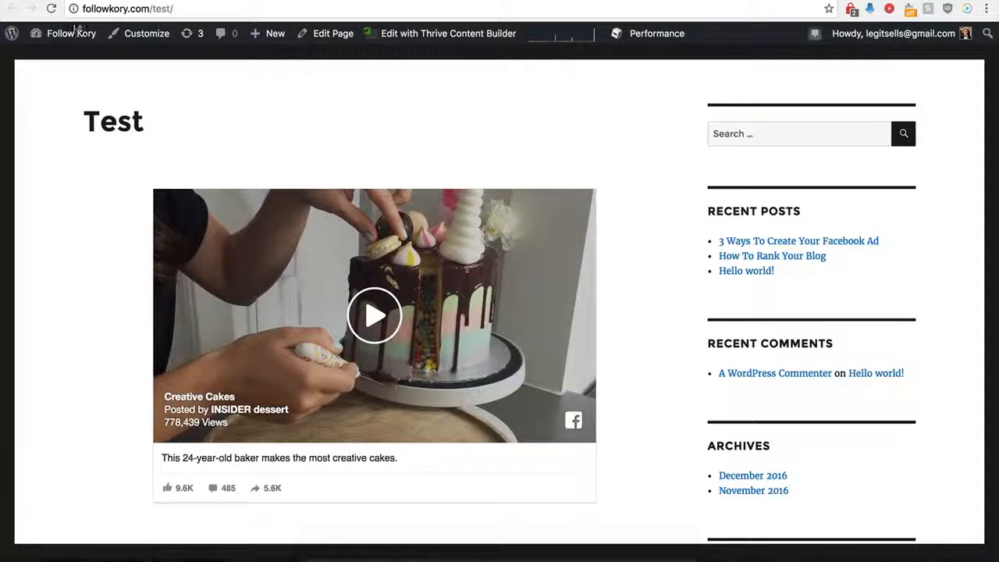
# Reload the WordPress Test page and examine the social sharing buttons below the embedded video.
pyautogui.click(50, 8)
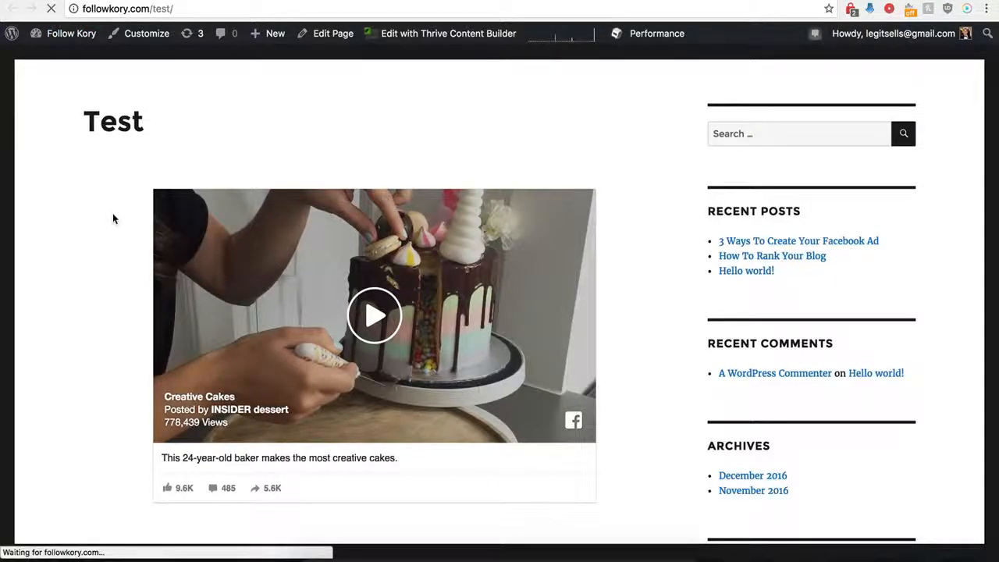
pyautogui.scroll(-2, 206, 457)
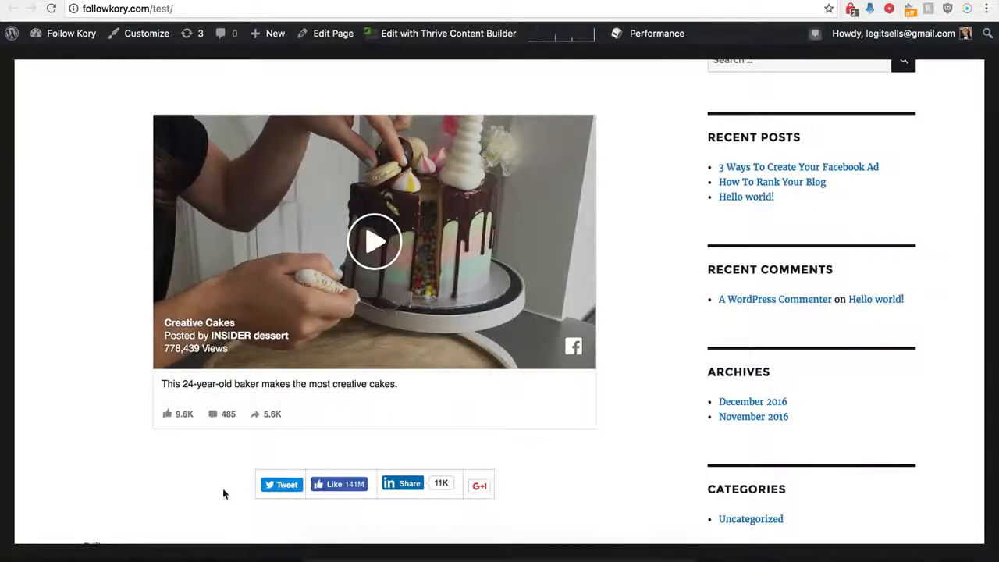
# Return to GraphPlayer, reopen the Demo Name player's settings, and turn off Social Sharing.
pyautogui.click(204, 1)
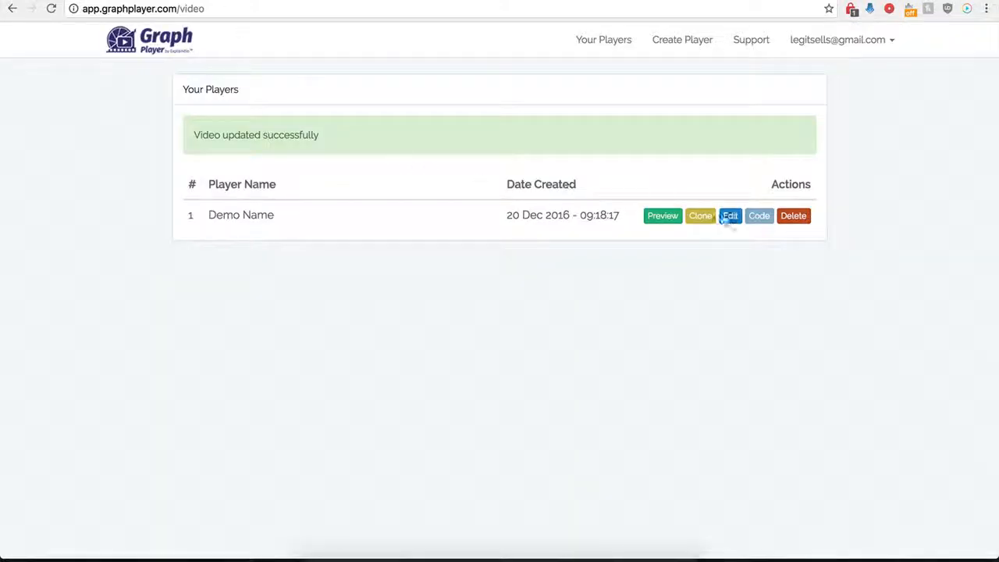
pyautogui.click(734, 222)
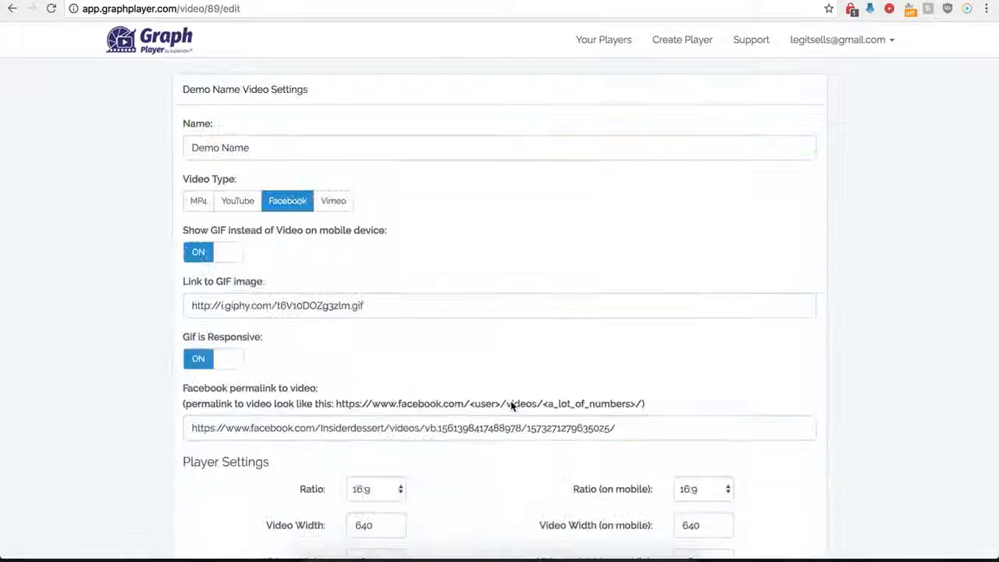
pyautogui.scroll(-10, 561, 452)
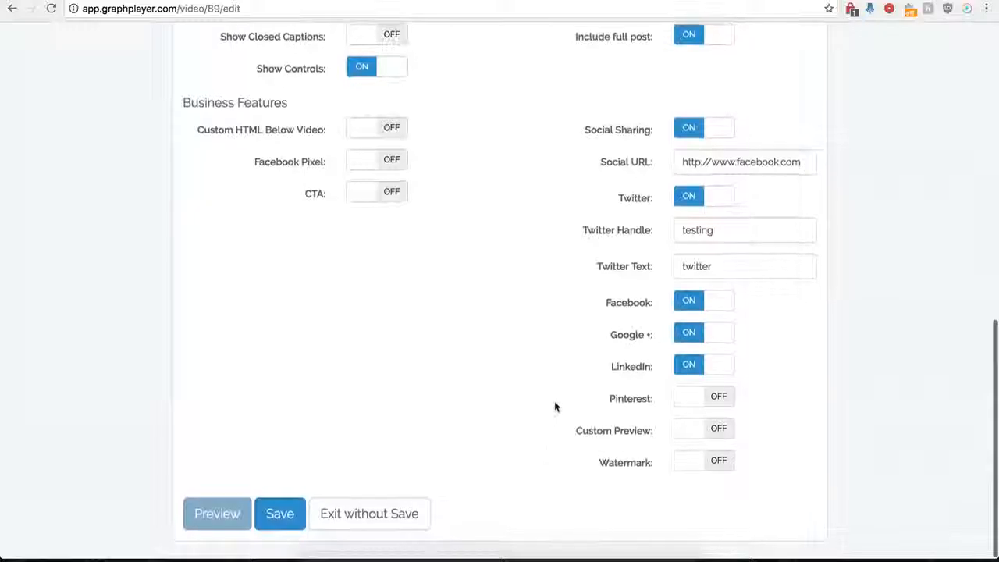
pyautogui.click(687, 134)
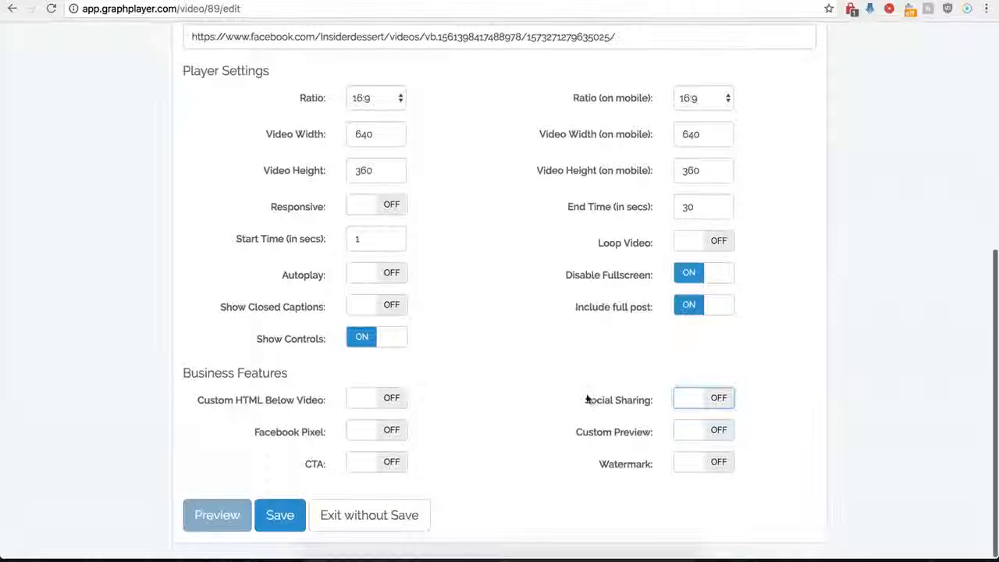
# Turn on Custom Preview, paste the hdwpro.com image address as the Preview Image URL, and save the player.
pyautogui.click(719, 434)
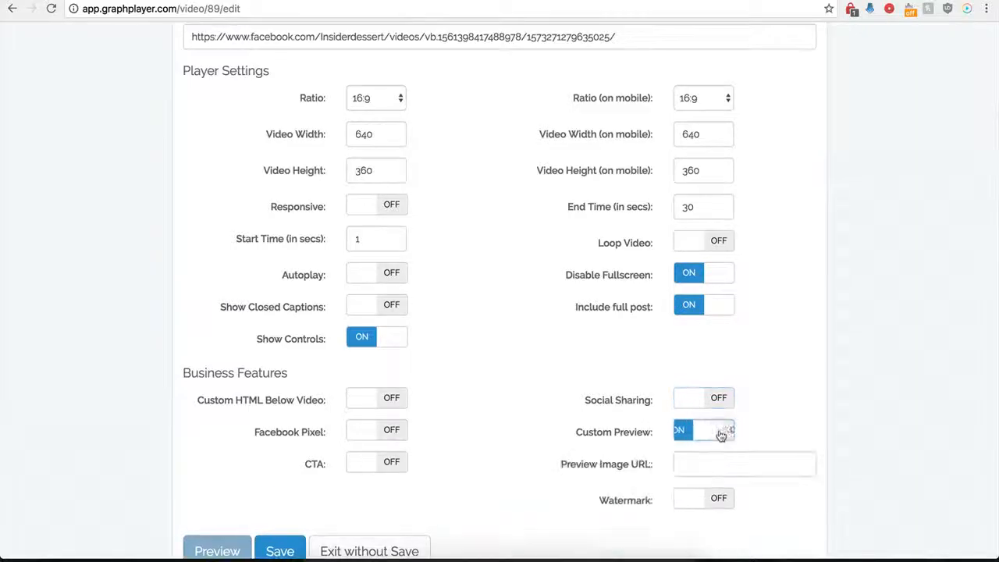
pyautogui.click(692, 467)
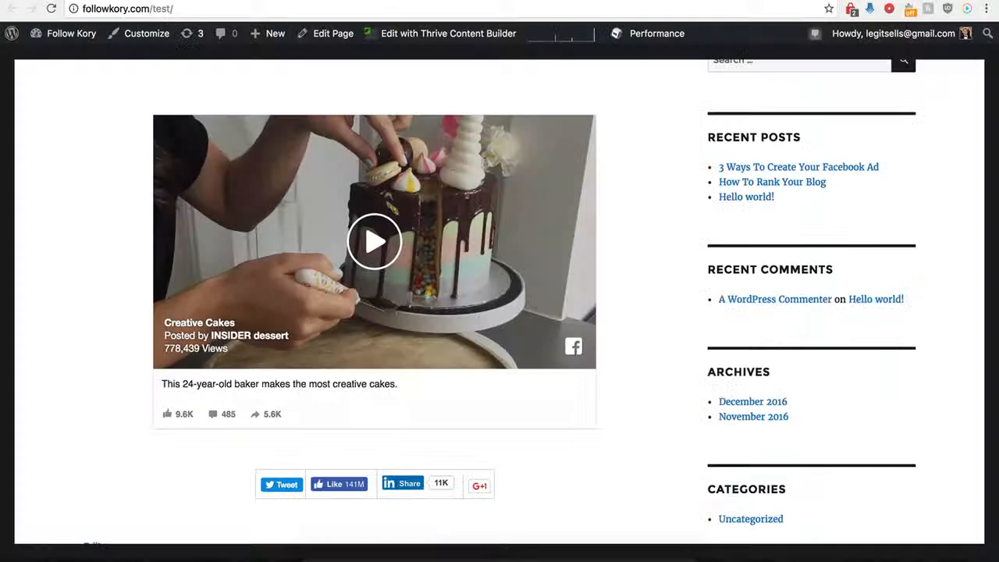
pyautogui.scroll(1, 188, 289)
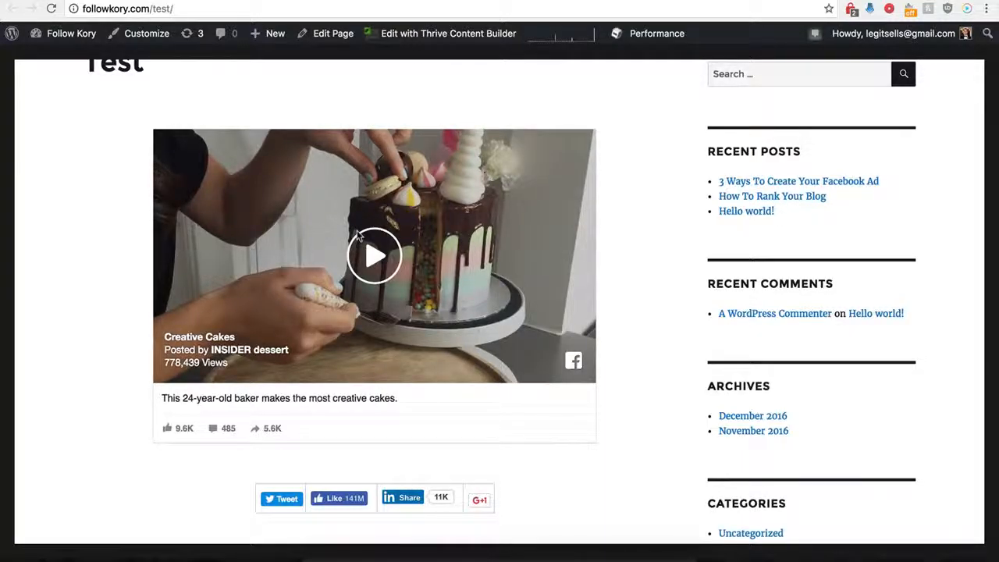
pyautogui.scroll(1, 296, 213)
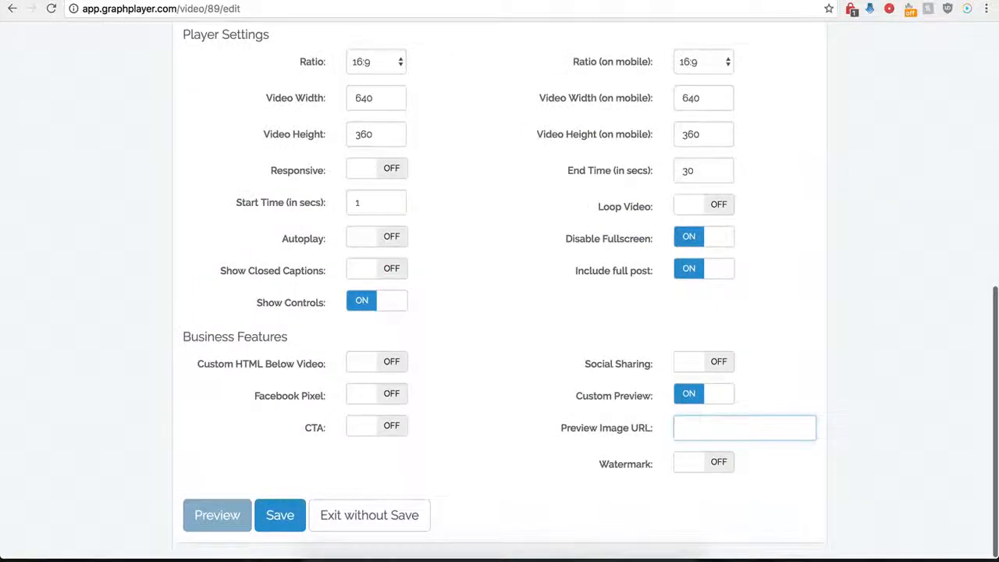
pyautogui.click(695, 428)
pyautogui.hotkey('ctrl', 'v')
pyautogui.click(591, 424)
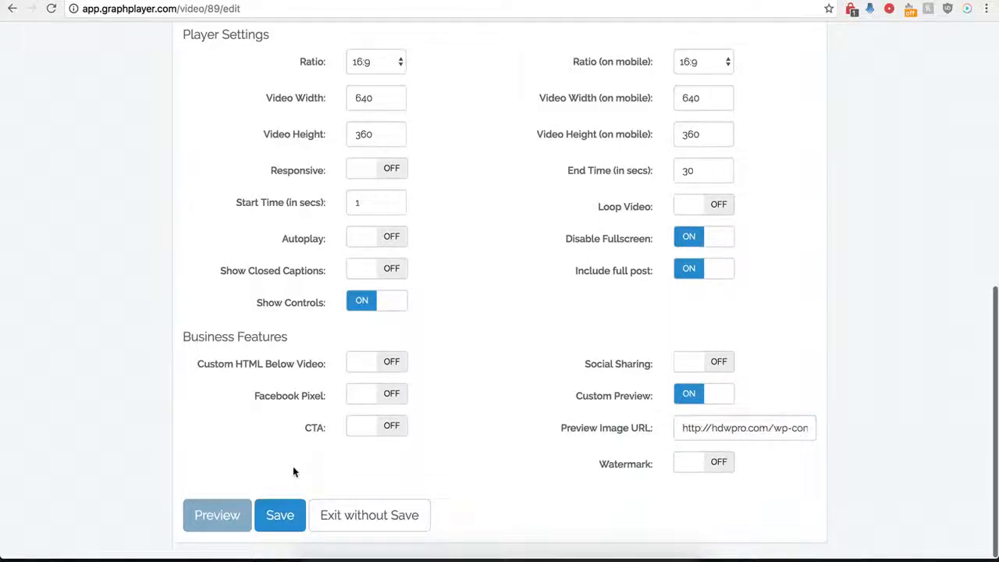
pyautogui.click(279, 514)
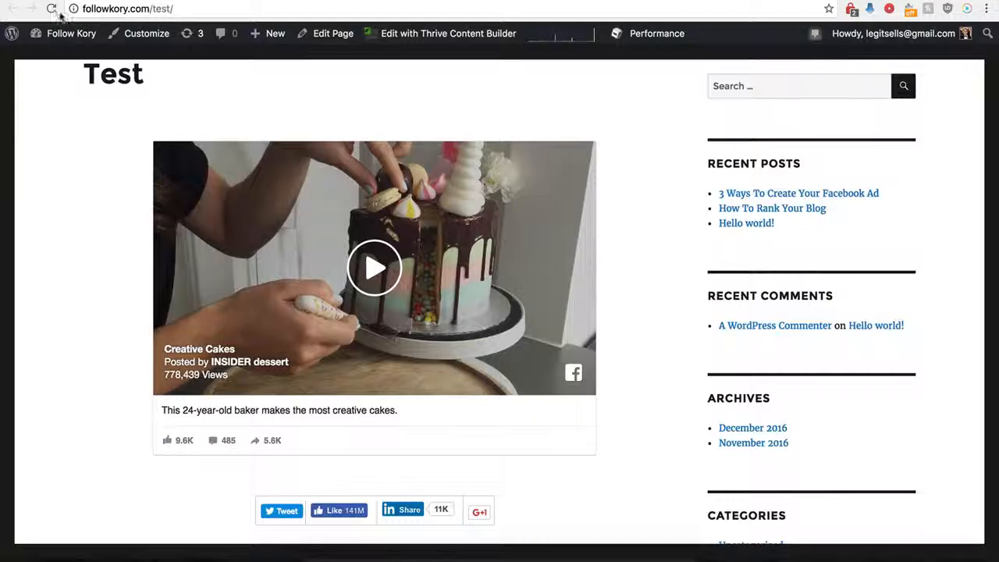
# Reload the WordPress Test page and check the embedded video's preview and playback, pausing the video.
pyautogui.click(51, 9)
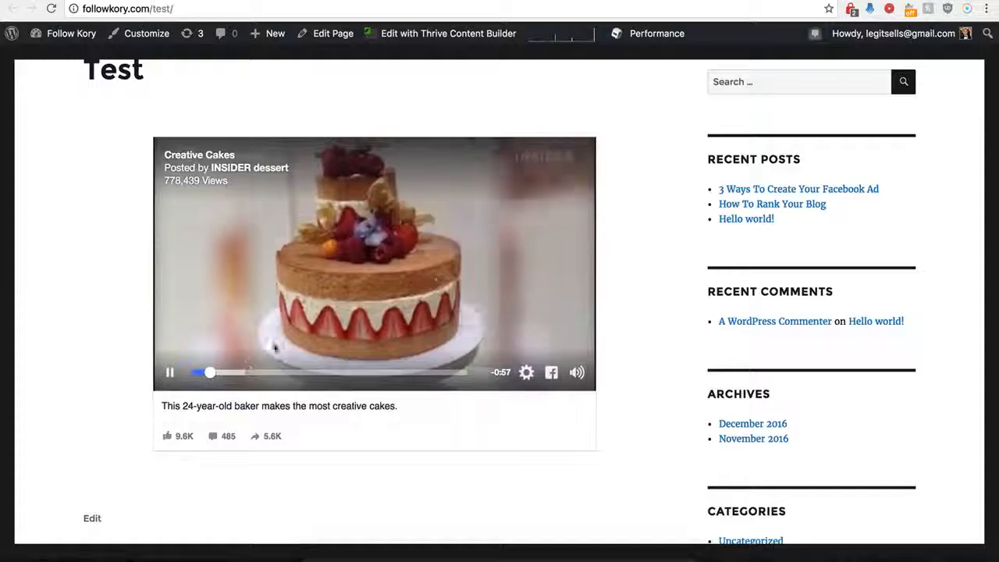
pyautogui.click(428, 312)
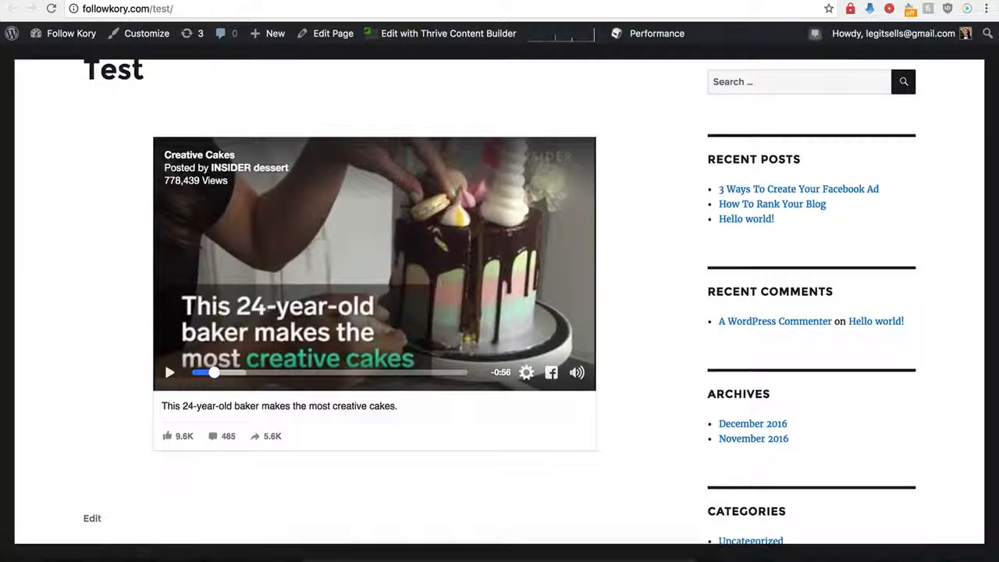
# Return to GraphPlayer, reopen the player's settings, and turn off Custom Preview.
pyautogui.click(227, 1)
pyautogui.click(731, 216)
pyautogui.scroll(-6, 593, 390)
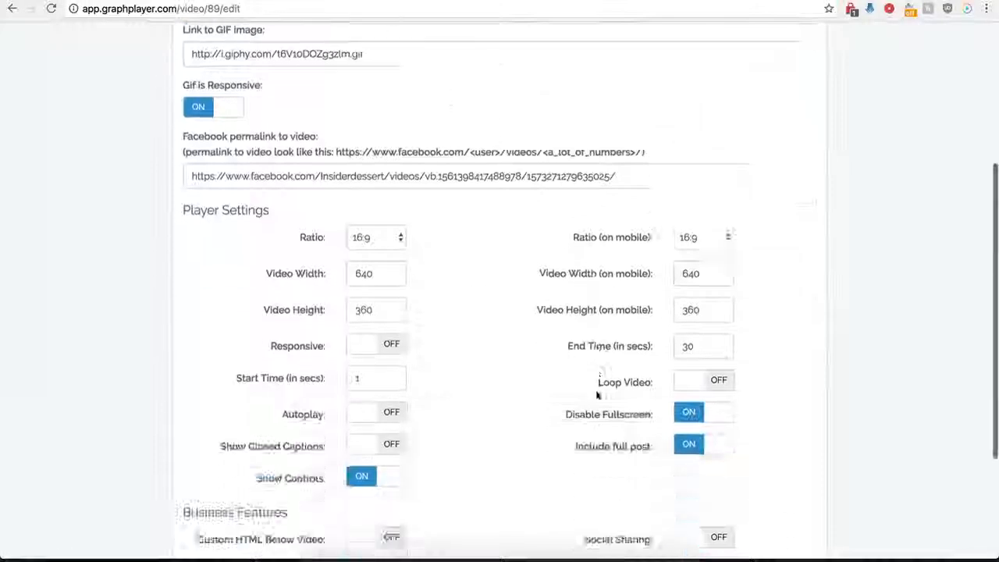
pyautogui.click(685, 397)
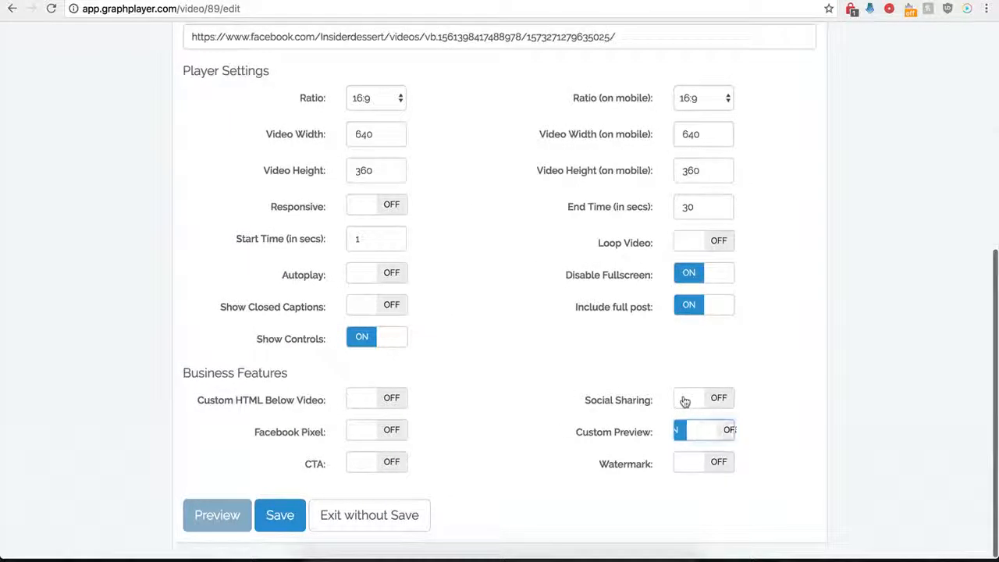
# Turn on Watermark and examine its image URL, link, click action, position, opacity and scale settings.
pyautogui.click(722, 464)
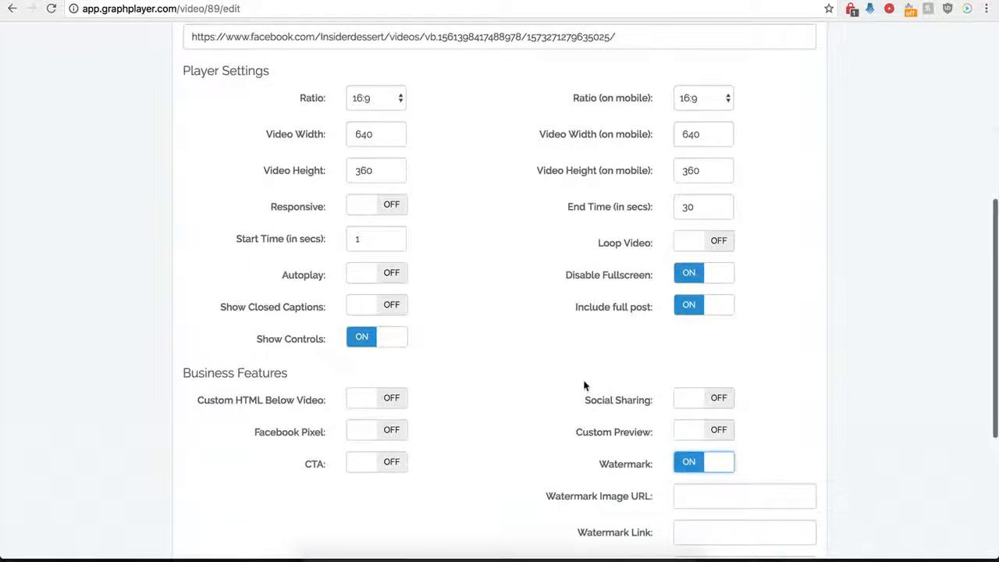
pyautogui.scroll(-3, 617, 484)
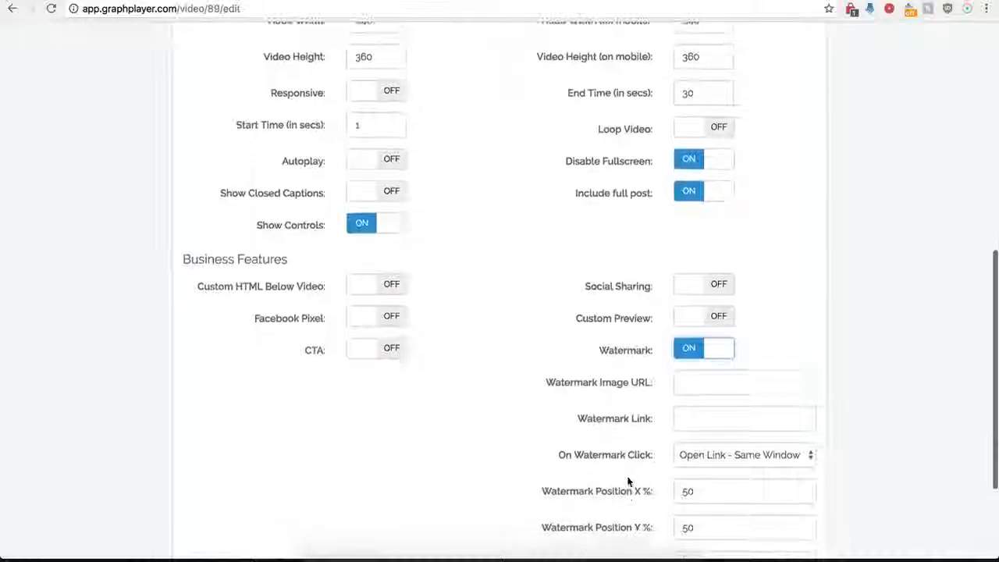
pyautogui.click(691, 383)
pyautogui.scroll(-3, 605, 409)
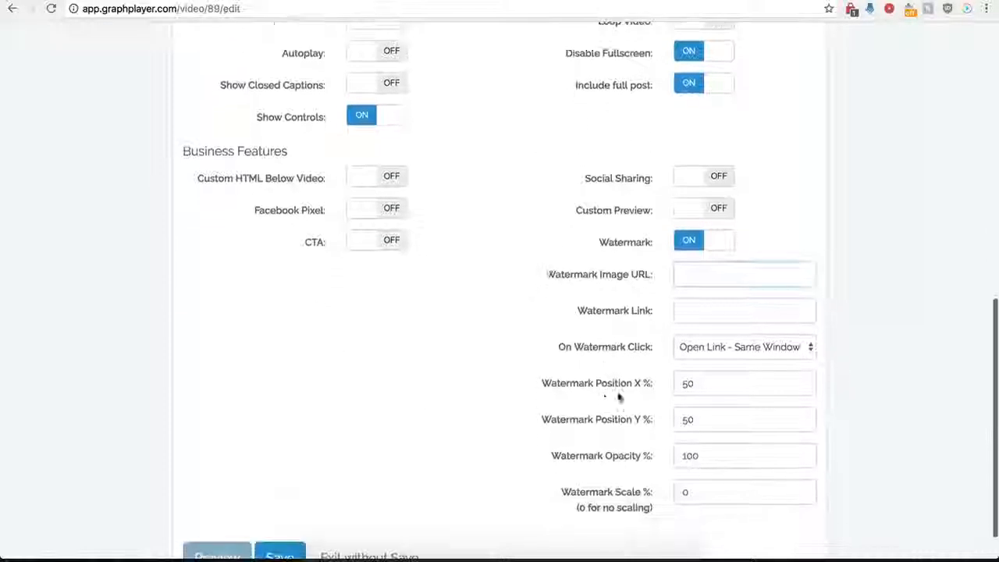
pyautogui.click(686, 310)
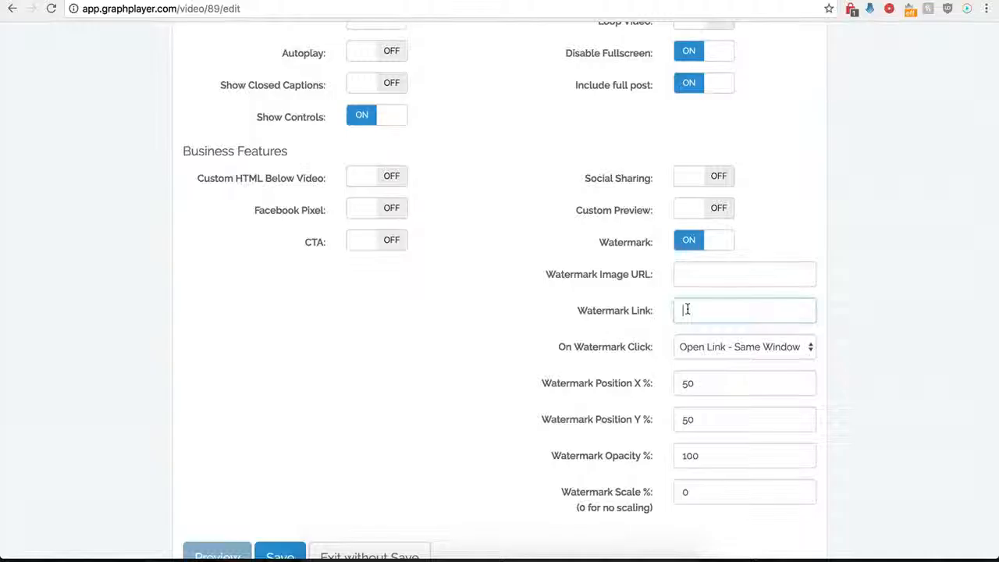
pyautogui.click(758, 346)
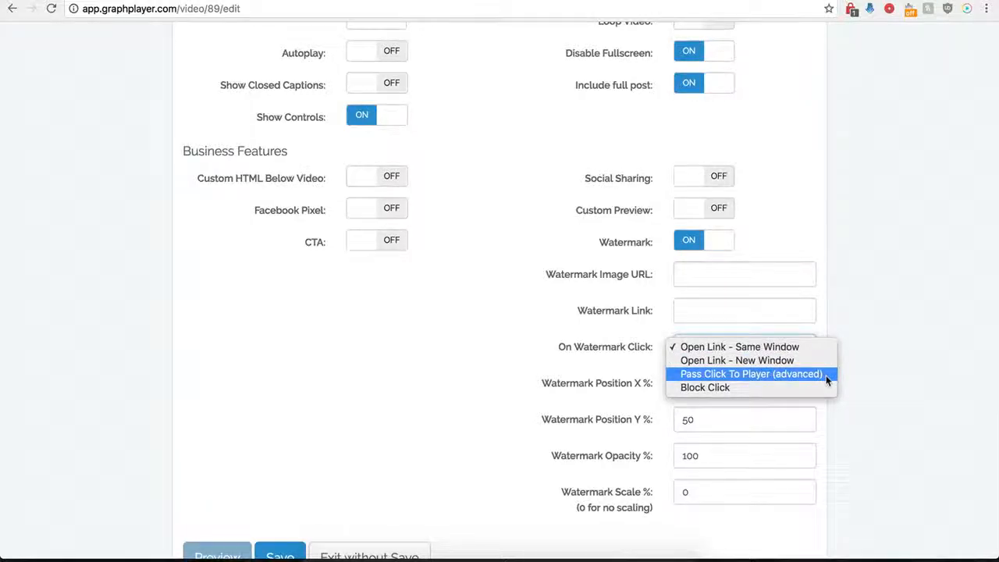
pyautogui.click(539, 331)
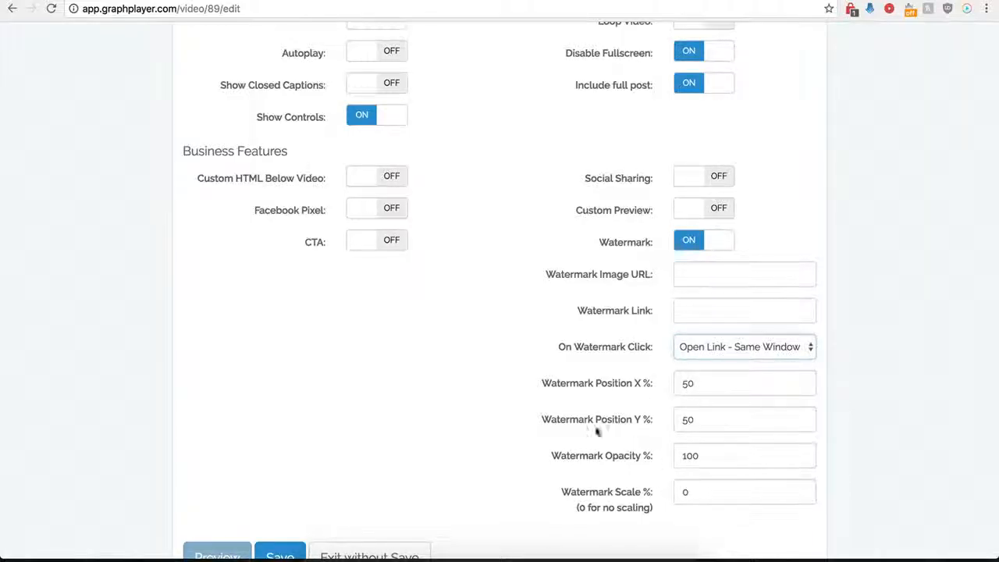
# Compare the CTA settings with the watermark settings, and turn both CTA and Watermark off.
pyautogui.click(384, 242)
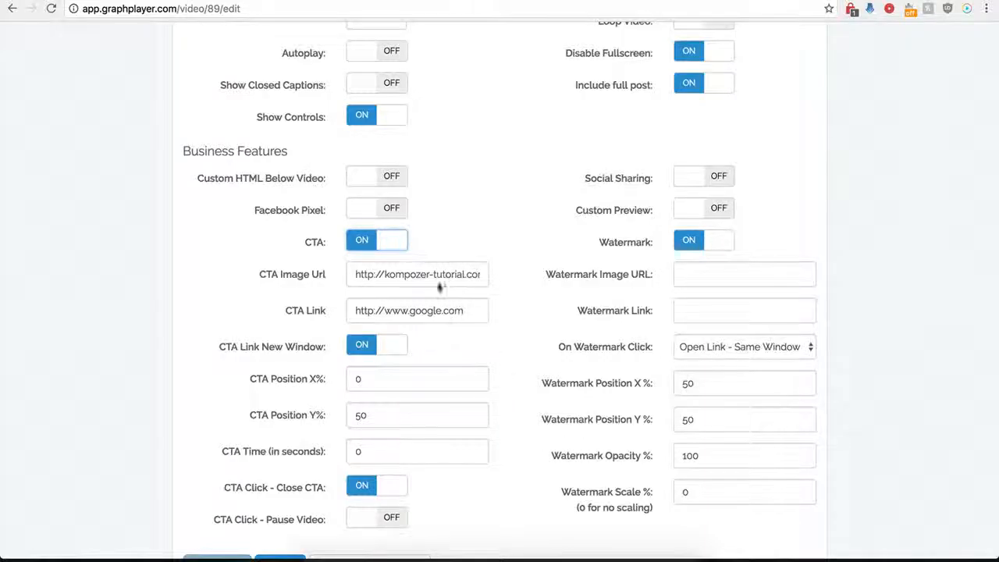
pyautogui.click(376, 246)
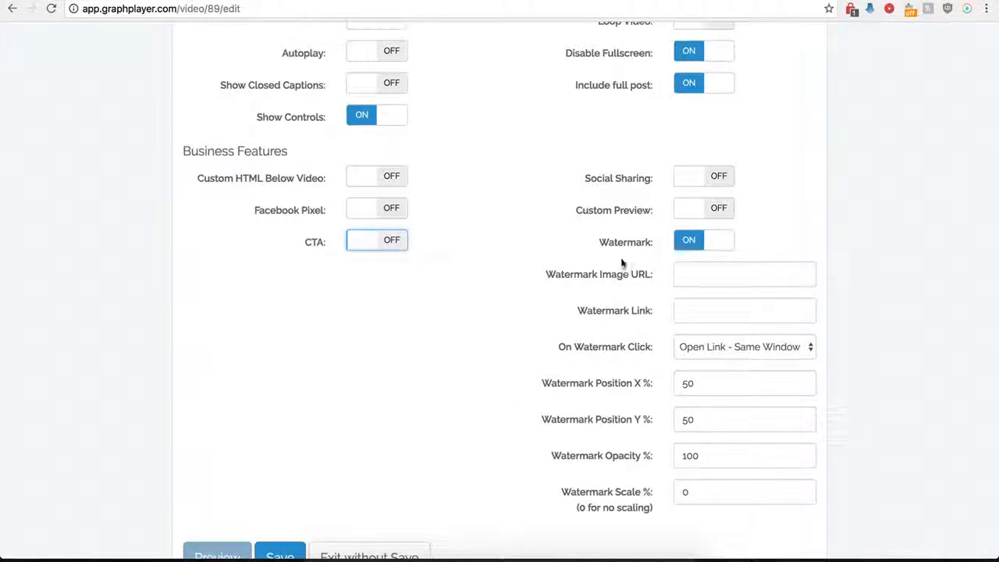
pyautogui.click(689, 242)
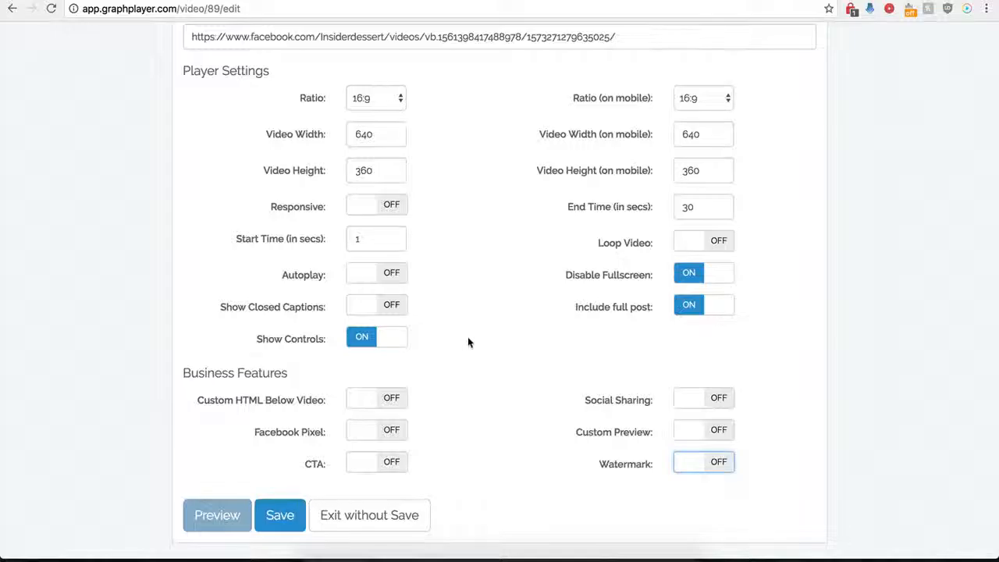